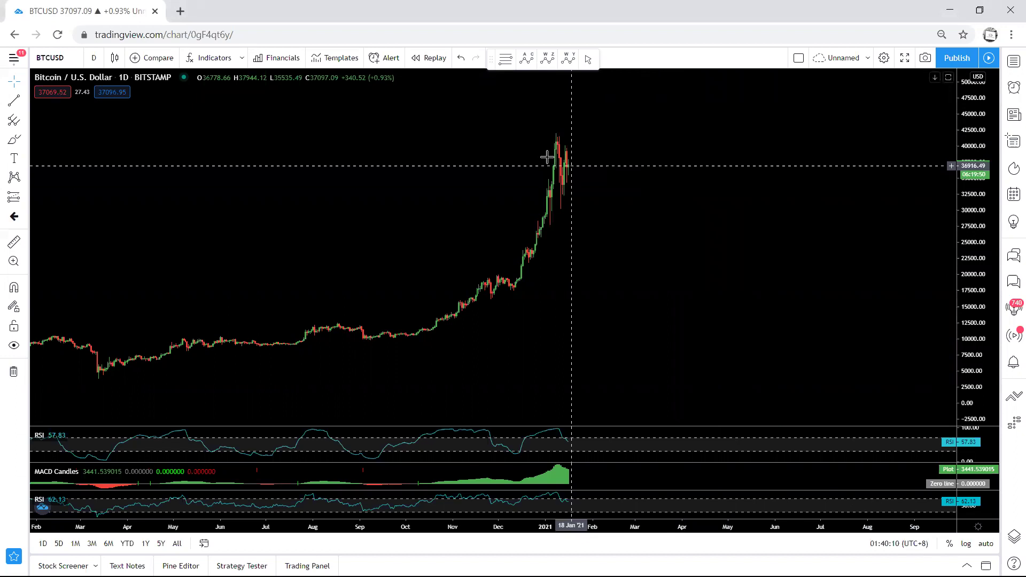
Draw a horizontal ray starting at the January 2021 peak, at about 41,989
left_click(26, 103)
left_click(58, 208)
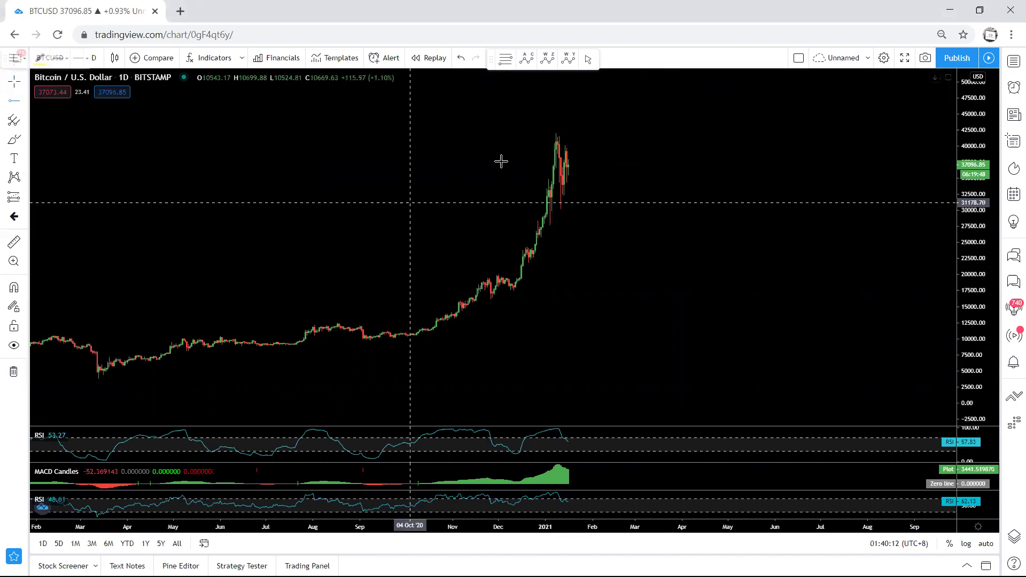
left_click(545, 133)
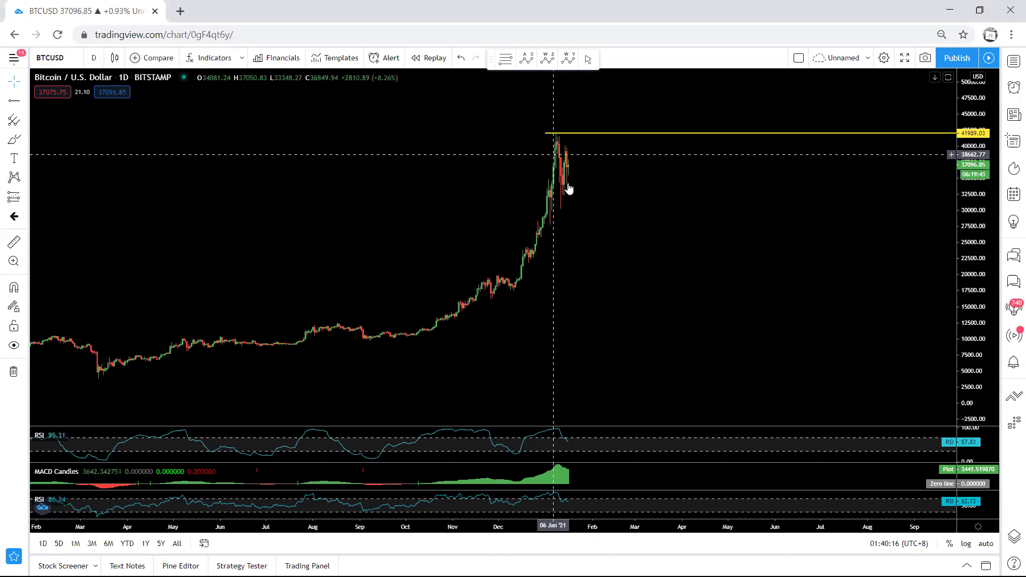
Annotate the January candles with freehand circles, arrows and a mark at the 50,000 level, and erase the markings
left_click_drag(478, 166, 459, 163)
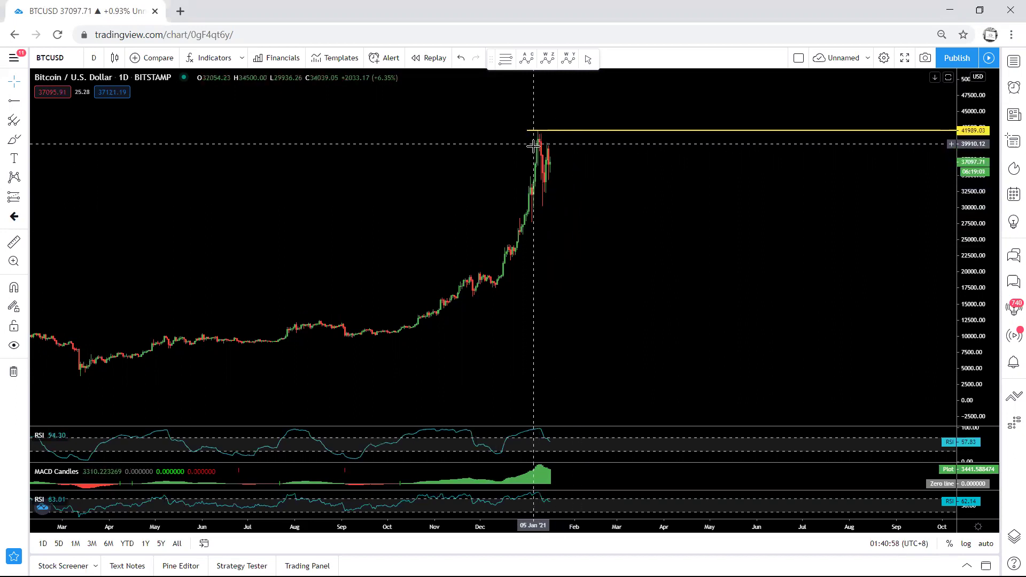
left_click_drag(580, 158, 577, 165)
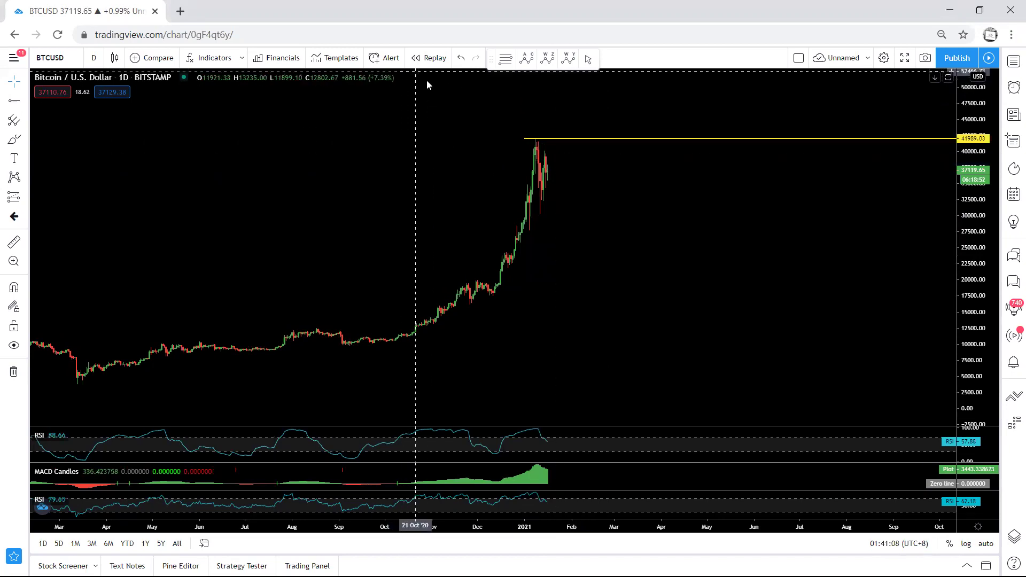
mouse_move(507, 184)
left_mouse_down()
mouse_move(591, 211)
mouse_move(553, 127)
mouse_move(505, 180)
left_mouse_up()
mouse_move(540, 217)
left_mouse_down()
mouse_move(585, 184)
mouse_move(627, 84)
mouse_move(614, 92)
mouse_move(630, 97)
left_mouse_up()
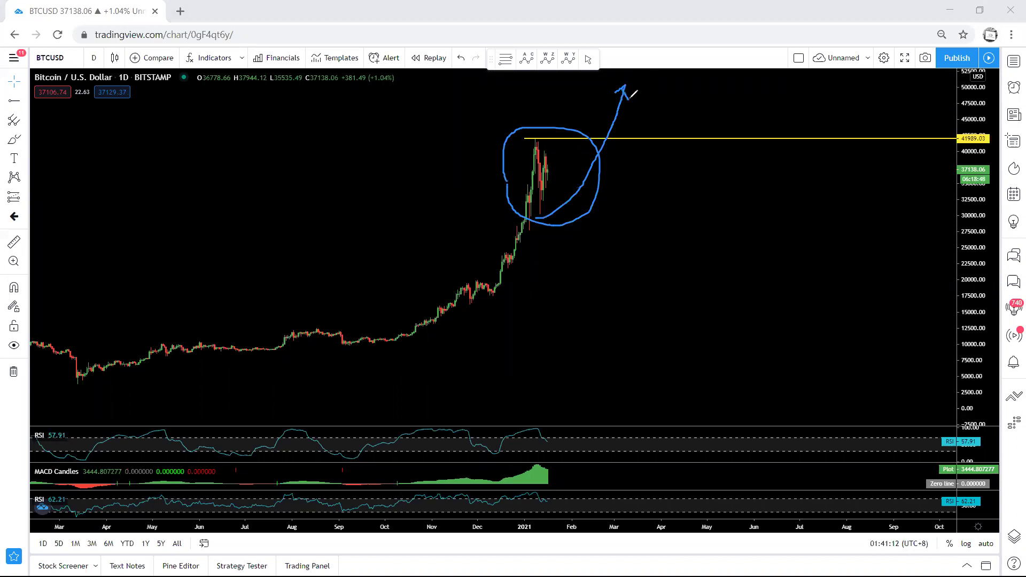
left_click_drag(927, 87, 952, 86)
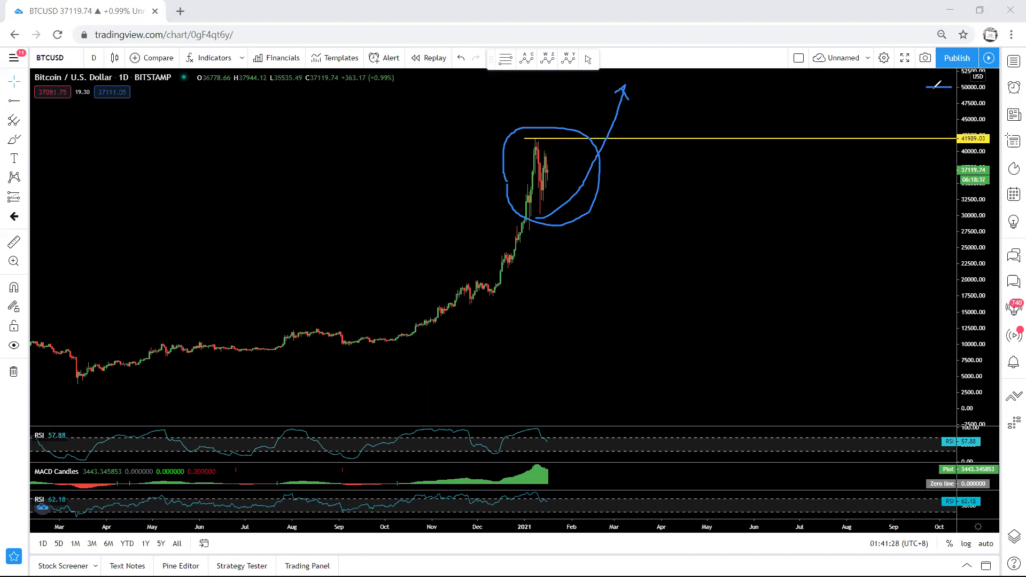
mouse_move(657, 167)
left_mouse_down()
mouse_move(569, 155)
mouse_move(560, 163)
mouse_move(578, 182)
left_mouse_up()
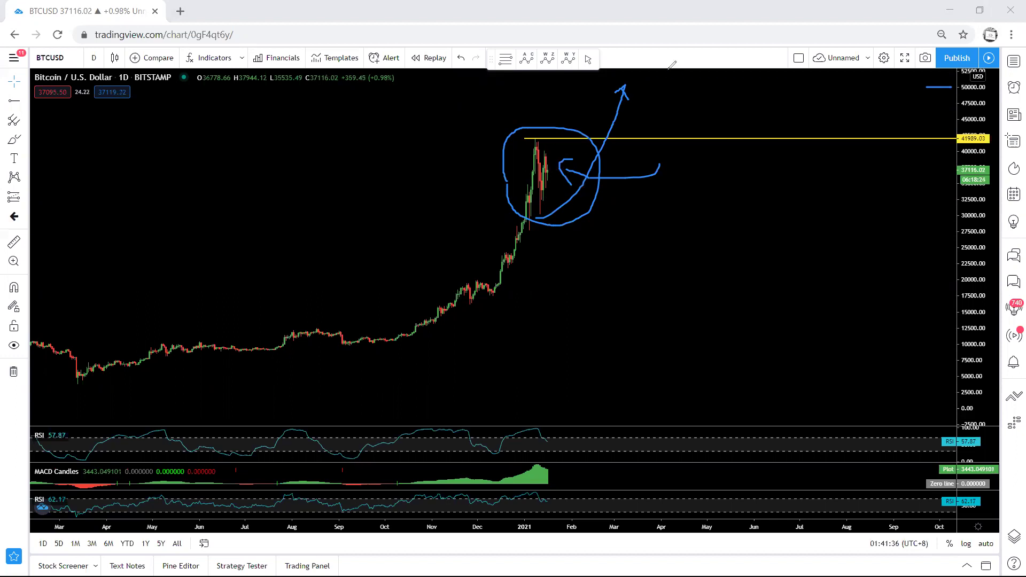
key("e")
mouse_move(513, 167)
left_mouse_down()
mouse_move(550, 210)
mouse_move(545, 136)
mouse_move(524, 174)
left_mouse_up()
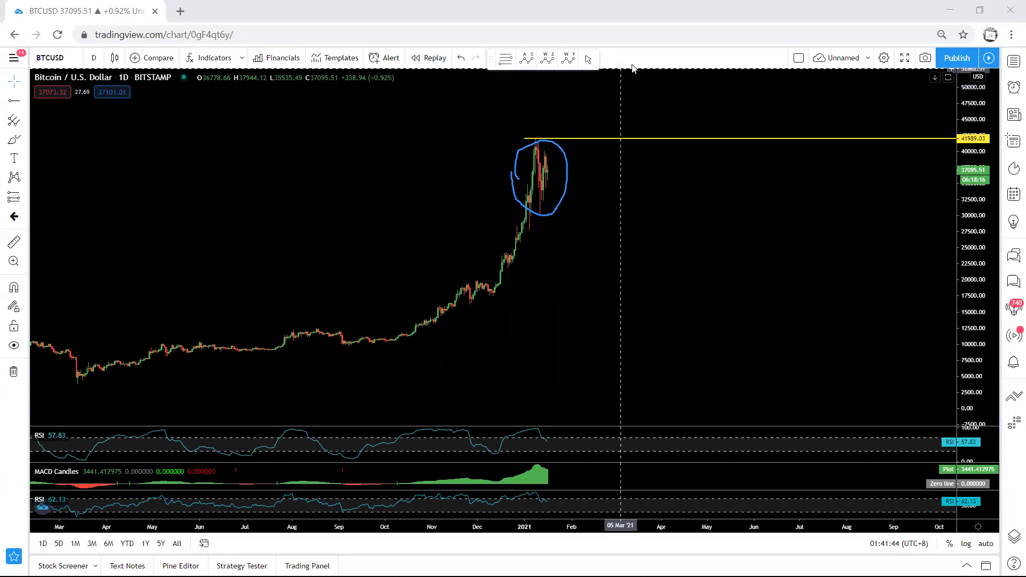
key("ctrl+z")
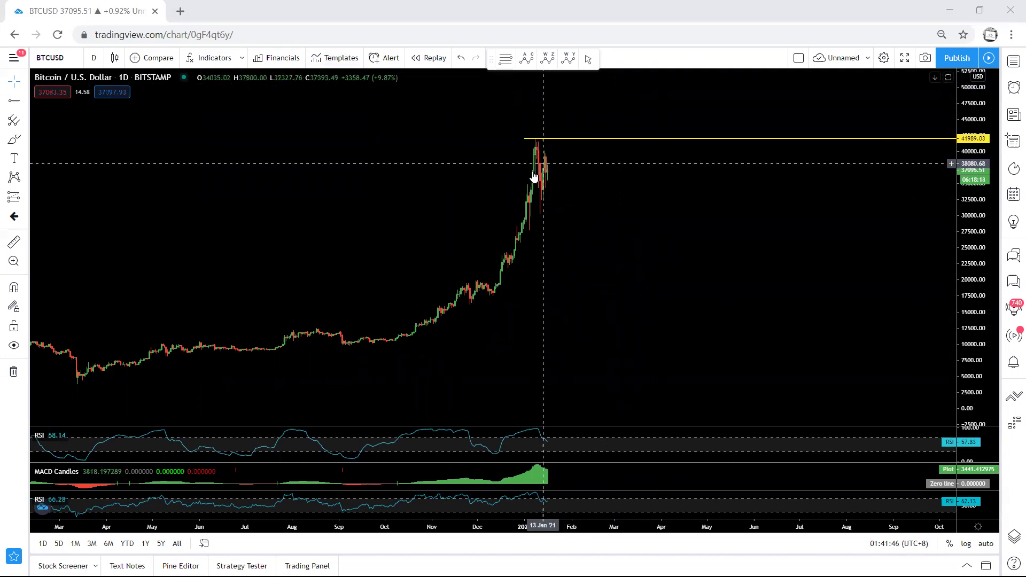
Switch the chart to the 4-hour interval and move the ray's start point near the January peak, at about 41,959
scroll(477, 179, "up", 3)
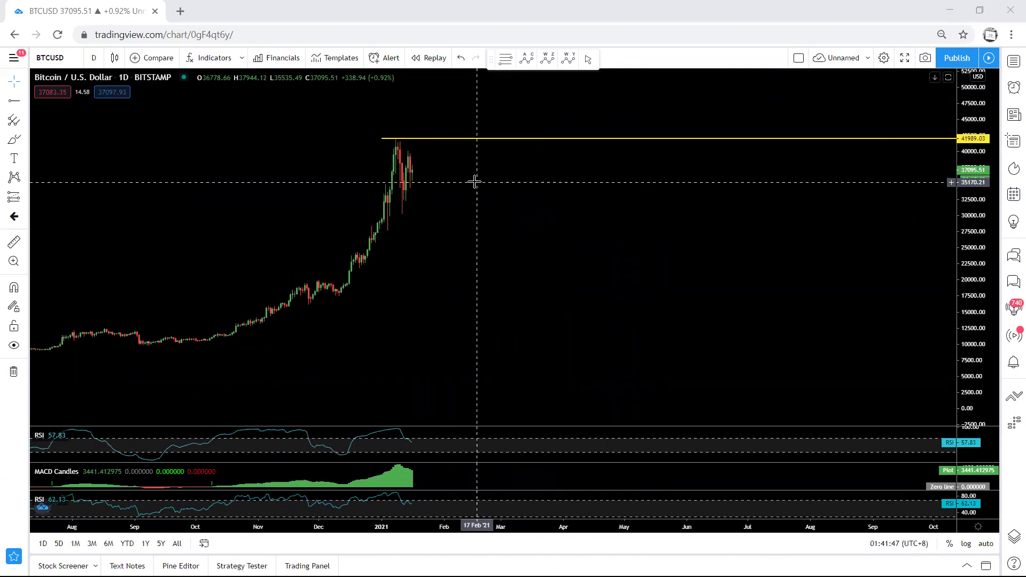
left_click(94, 57)
left_click(103, 286)
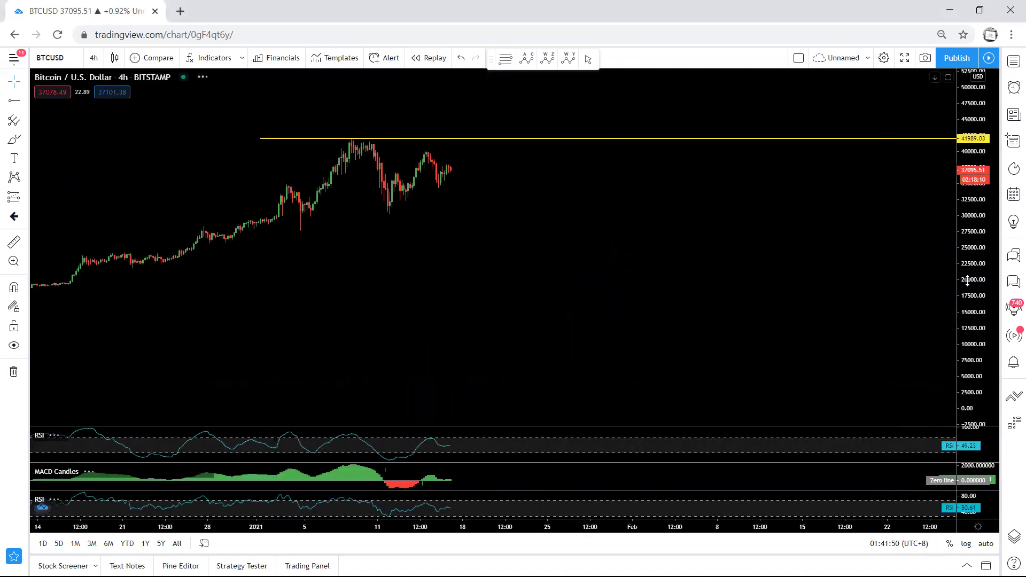
left_click_drag(974, 197, 974, 216)
left_click_drag(728, 225, 746, 249)
left_click_drag(348, 126, 413, 126)
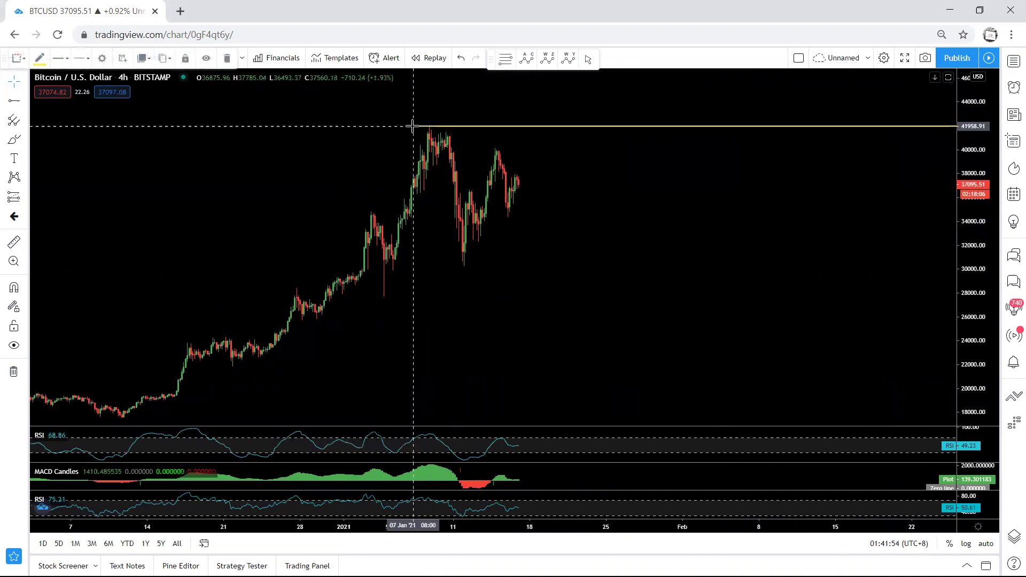
Trace the January decline and rebound with a freehand arrow extending above the yellow ray, and erase it
left_click_drag(422, 234, 431, 231)
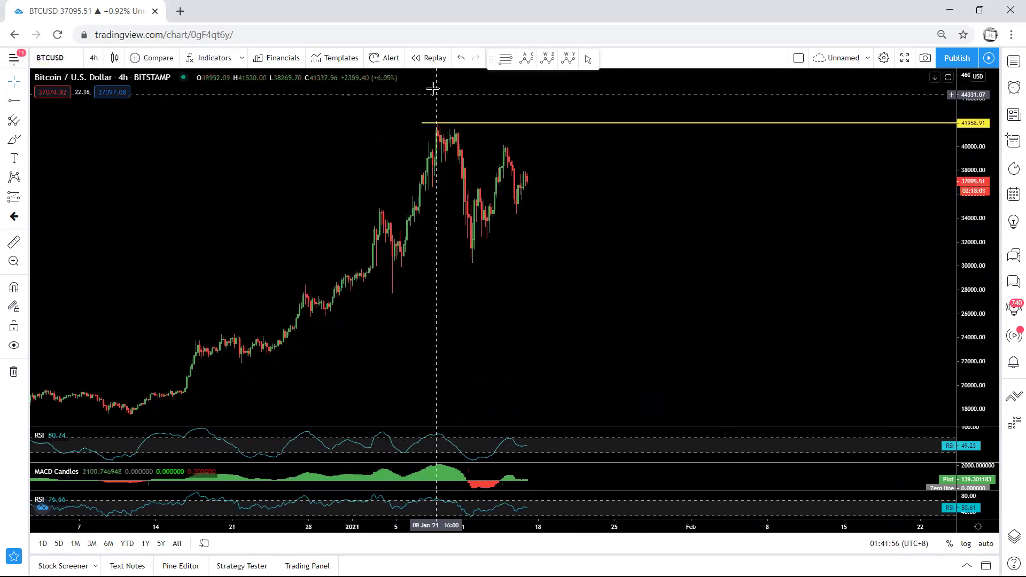
mouse_move(451, 135)
left_mouse_down()
mouse_move(469, 238)
mouse_move(517, 185)
mouse_move(544, 91)
mouse_move(529, 102)
mouse_move(544, 102)
left_mouse_up()
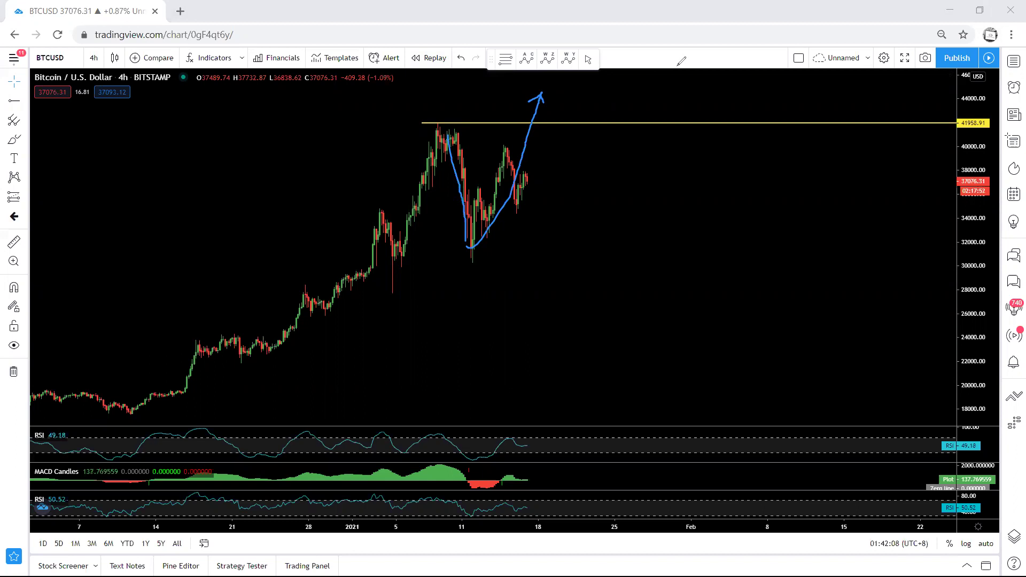
key("ctrl+z")
Sketch a descending channel over the swings since the peak with possible price paths inside and above it, and erase the markings
mouse_move(526, 177)
left_mouse_down()
mouse_move(550, 228)
mouse_move(531, 165)
mouse_move(536, 136)
mouse_move(578, 255)
mouse_move(561, 257)
left_mouse_up()
left_click_drag(450, 128, 532, 145)
mouse_move(470, 247)
left_mouse_down()
mouse_move(542, 271)
mouse_move(630, 133)
mouse_move(640, 87)
mouse_move(648, 98)
left_mouse_up()
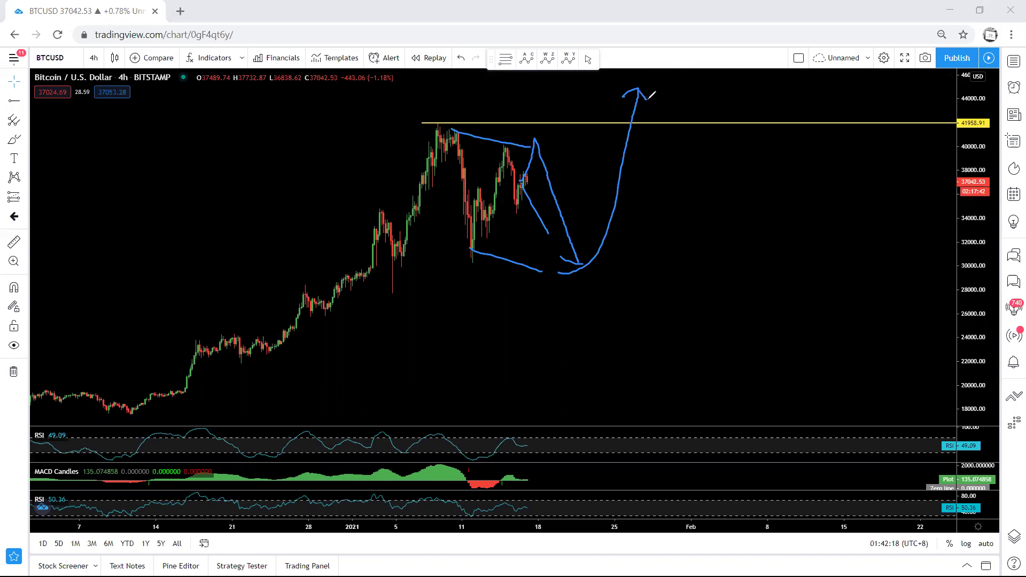
mouse_move(579, 262)
left_mouse_down()
mouse_move(661, 211)
mouse_move(669, 235)
left_mouse_up()
left_click_drag(455, 125, 647, 164)
left_click_drag(455, 245, 655, 271)
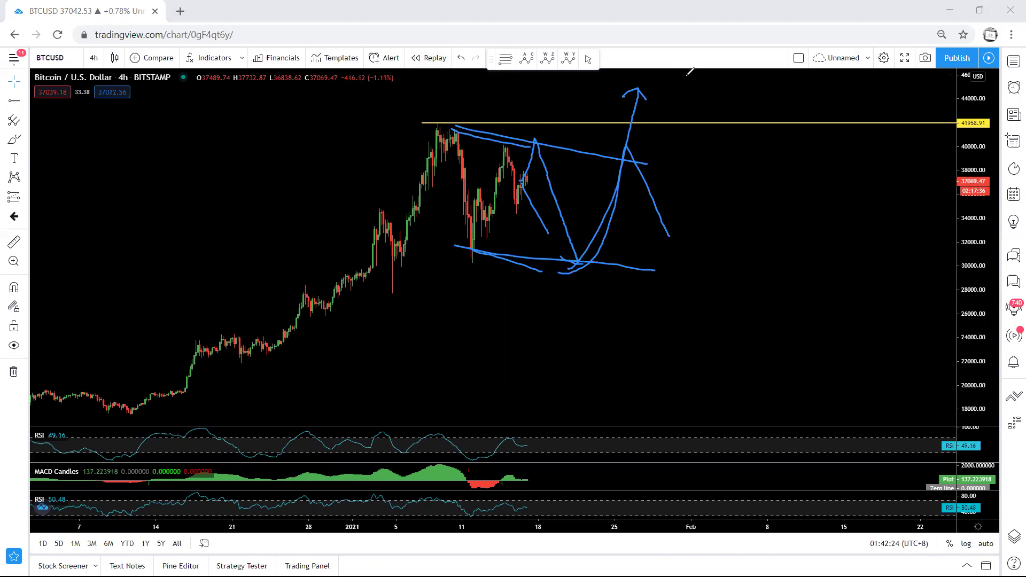
key("e")
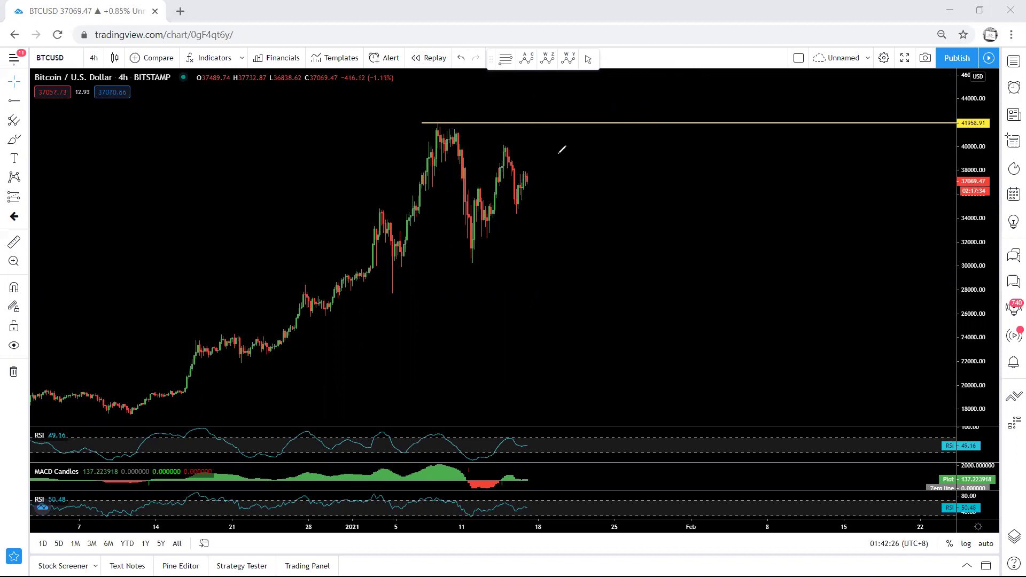
Sketch a rebound, a drop to about 30,000 and a breakout arrow above the ray within two boundary lines, and erase them
left_click_drag(526, 177, 544, 132)
left_click_drag(527, 176, 549, 205)
left_click_drag(546, 140, 582, 262)
left_click_drag(454, 128, 546, 141)
left_click_drag(472, 249, 576, 260)
mouse_move(581, 267)
left_mouse_down()
mouse_move(650, 92)
mouse_move(634, 103)
mouse_move(660, 114)
left_mouse_up()
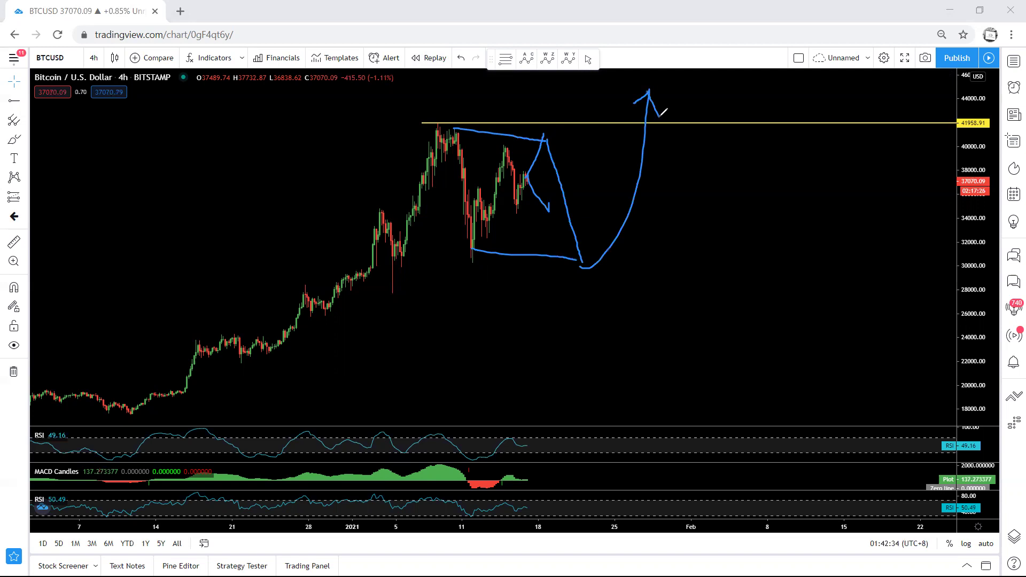
key("e")
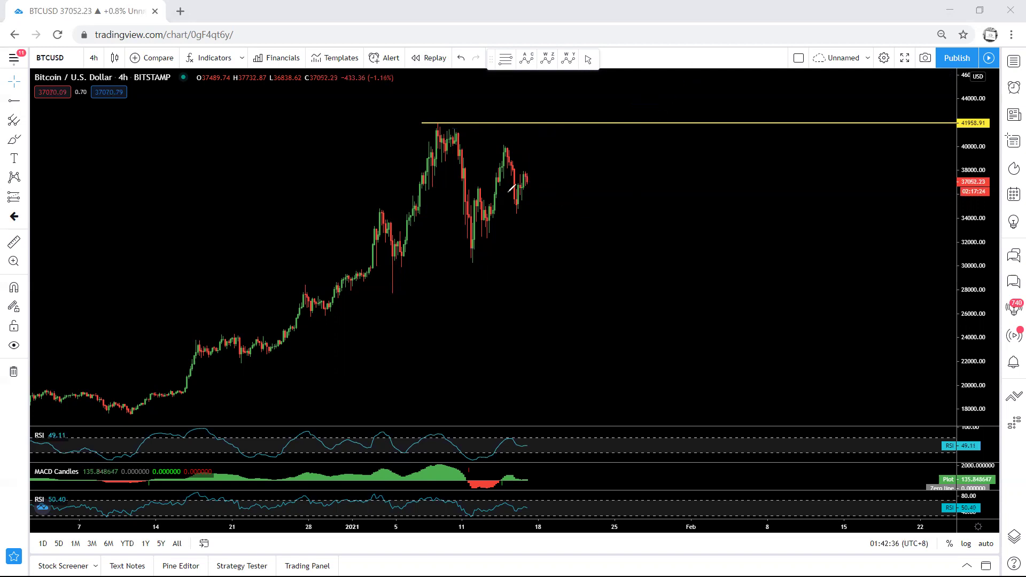
Sketch an arrow from the latest candles up past the ray and a stroke along the January decline, and erase both
mouse_move(521, 183)
left_mouse_down()
mouse_move(545, 103)
mouse_move(533, 109)
mouse_move(546, 112)
left_mouse_up()
left_click_drag(454, 133, 458, 230)
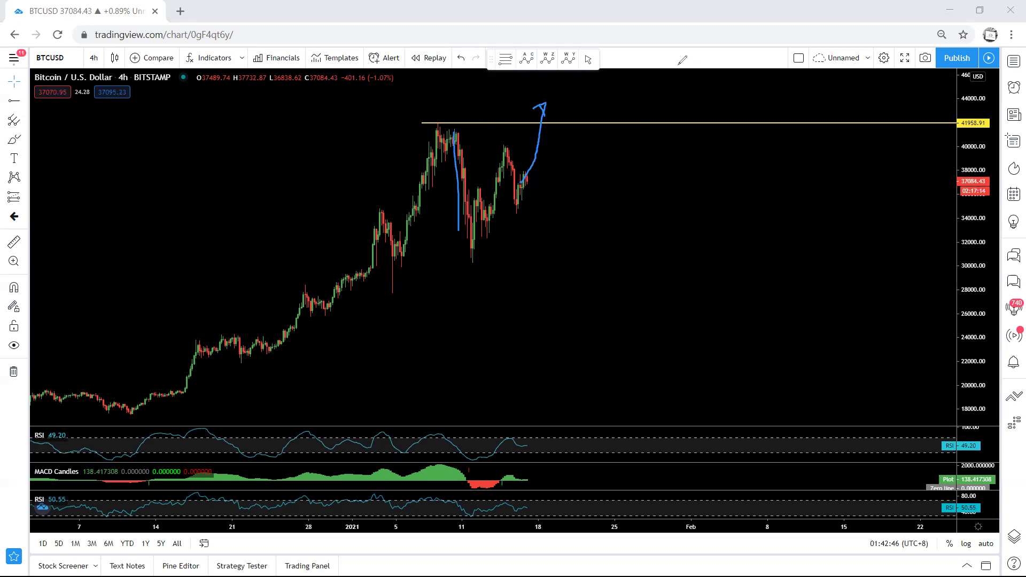
key("Escape")
Sketch two falling arrows from the latest candles to about 29,000–30,000, one after a brief rise, and erase them
left_click_drag(334, 151, 366, 151)
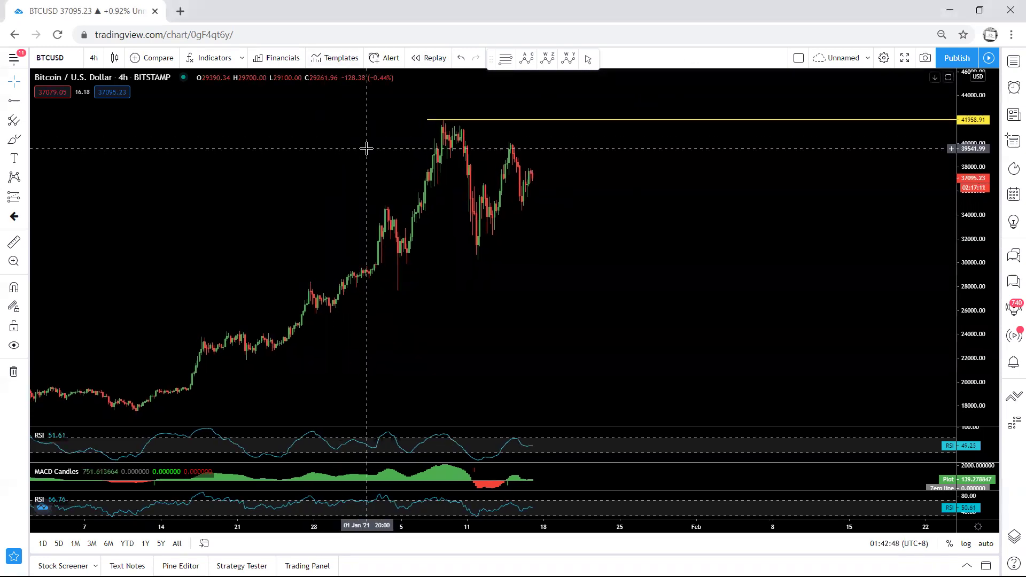
scroll(543, 155, "up", 1)
mouse_move(540, 163)
left_mouse_down()
mouse_move(569, 162)
mouse_move(545, 273)
mouse_move(527, 268)
left_mouse_up()
mouse_move(515, 178)
left_mouse_down()
mouse_move(524, 143)
mouse_move(538, 145)
mouse_move(570, 258)
left_mouse_up()
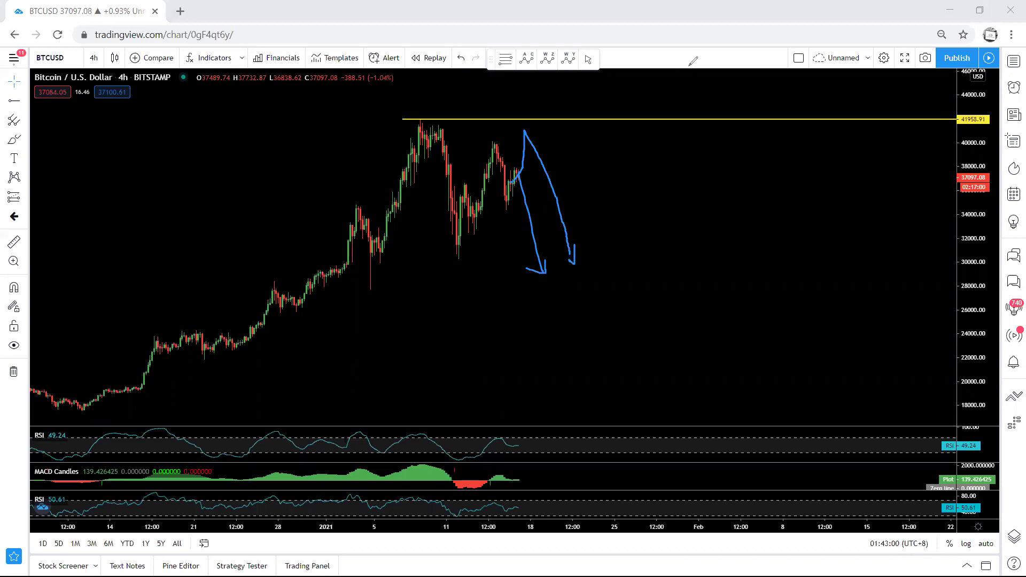
key("Escape")
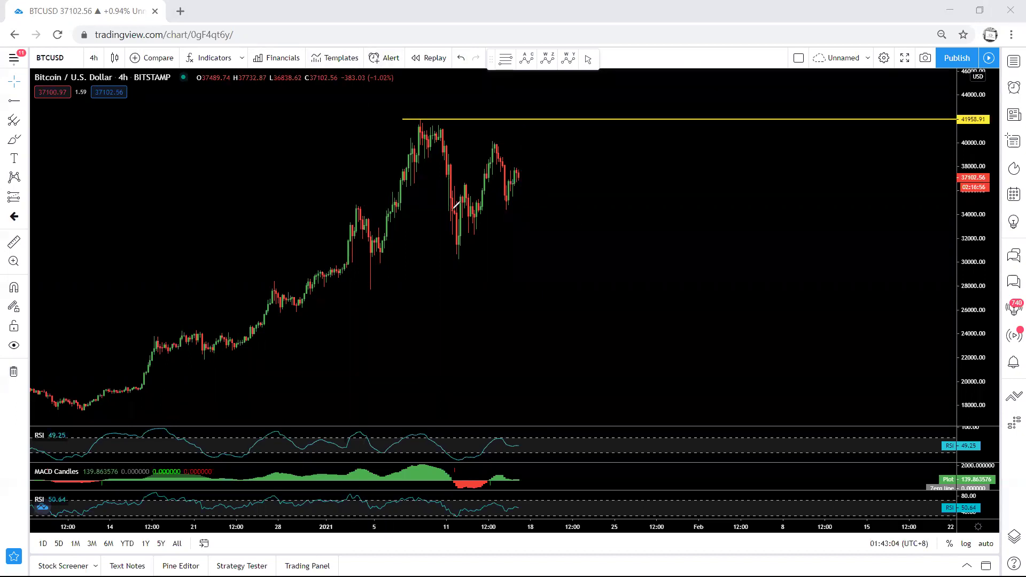
Trace the January decline and zigzag recovery, circle the latest bounce with an arrow down to about 30,000, and erase the markings
mouse_move(453, 249)
left_mouse_down()
mouse_move(492, 148)
mouse_move(482, 144)
mouse_move(454, 213)
mouse_move(470, 215)
mouse_move(489, 155)
left_mouse_up()
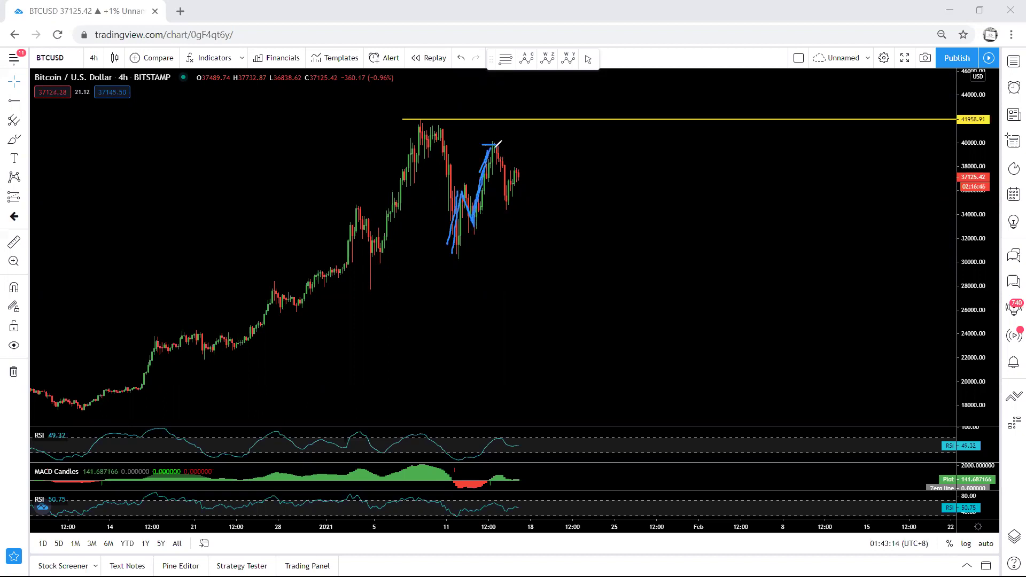
left_click_drag(431, 133, 446, 224)
mouse_move(497, 149)
left_mouse_down()
mouse_move(505, 199)
mouse_move(526, 178)
mouse_move(512, 166)
mouse_move(504, 202)
mouse_move(542, 252)
mouse_move(533, 253)
left_mouse_up()
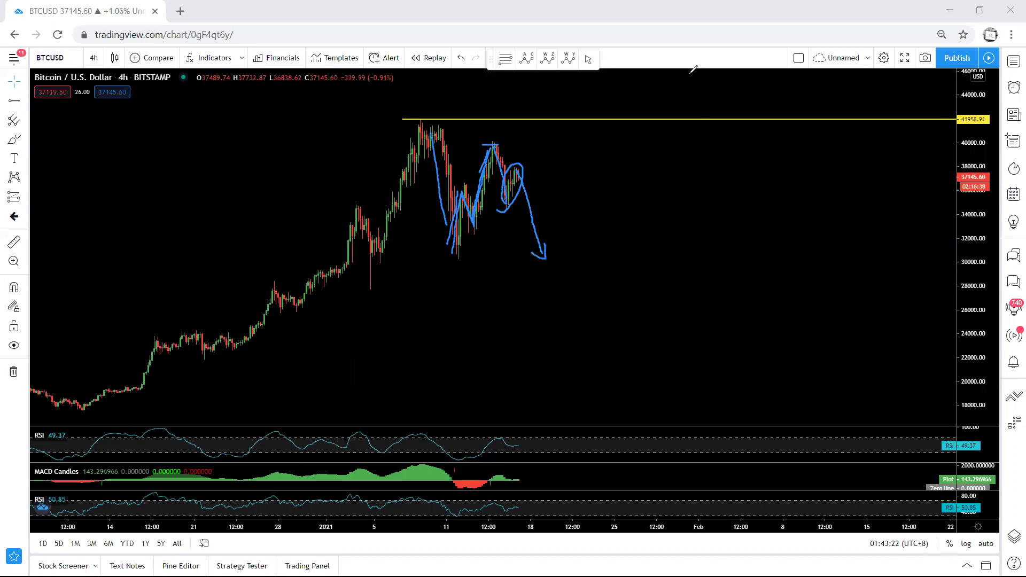
key("e")
Mark the waves of the recovery from the January low with a projected rise to about 41,000 and drop to 30,000, and erase them
left_click_drag(452, 247, 464, 186)
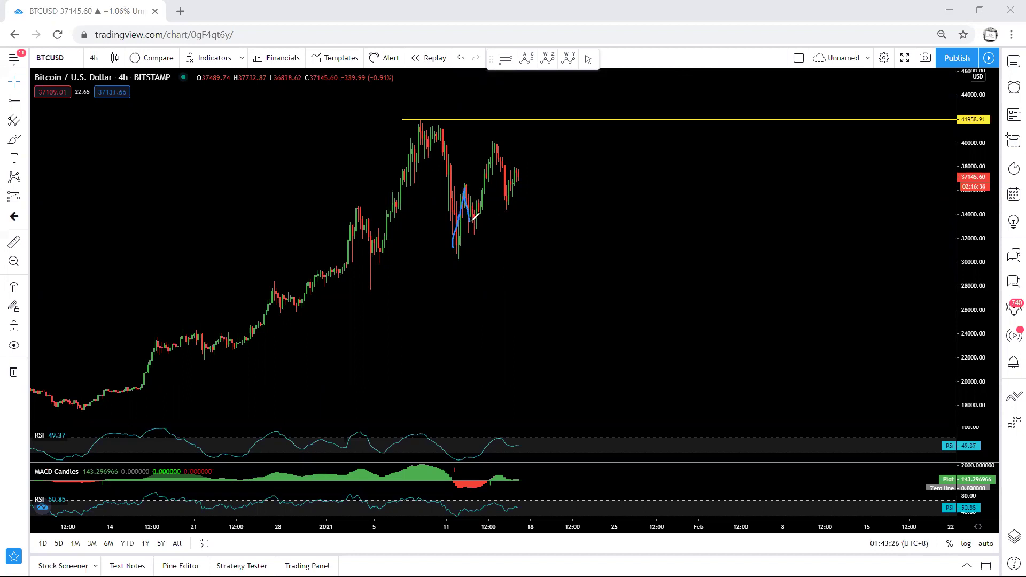
left_click_drag(496, 148, 511, 185)
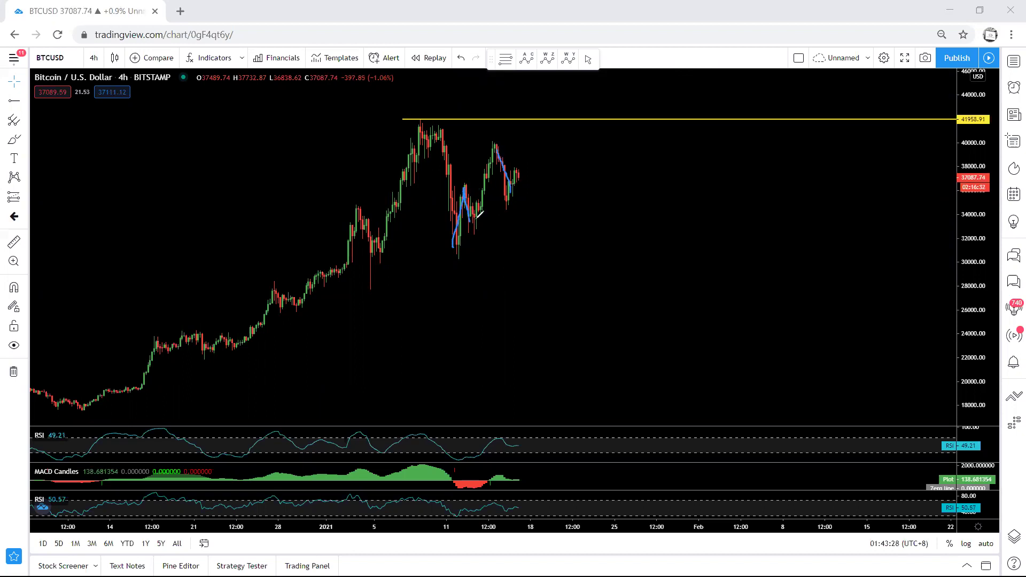
mouse_move(490, 146)
left_mouse_down()
mouse_move(467, 180)
mouse_move(475, 225)
mouse_move(523, 133)
mouse_move(558, 263)
left_mouse_up()
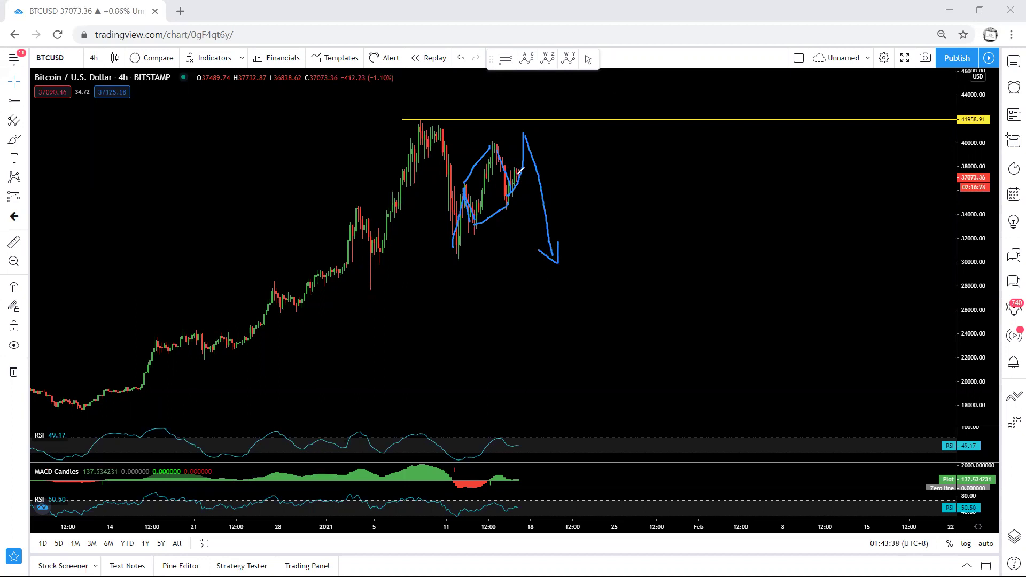
key("e")
Circle the latest bounce, sketch two falling paths from it towards about 30,000, and erase the markings
mouse_move(505, 205)
left_mouse_down()
mouse_move(520, 168)
mouse_move(508, 198)
mouse_move(523, 200)
left_mouse_up()
mouse_move(538, 247)
left_mouse_down()
mouse_move(506, 202)
mouse_move(526, 140)
mouse_move(505, 142)
mouse_move(567, 244)
mouse_move(553, 257)
left_mouse_up()
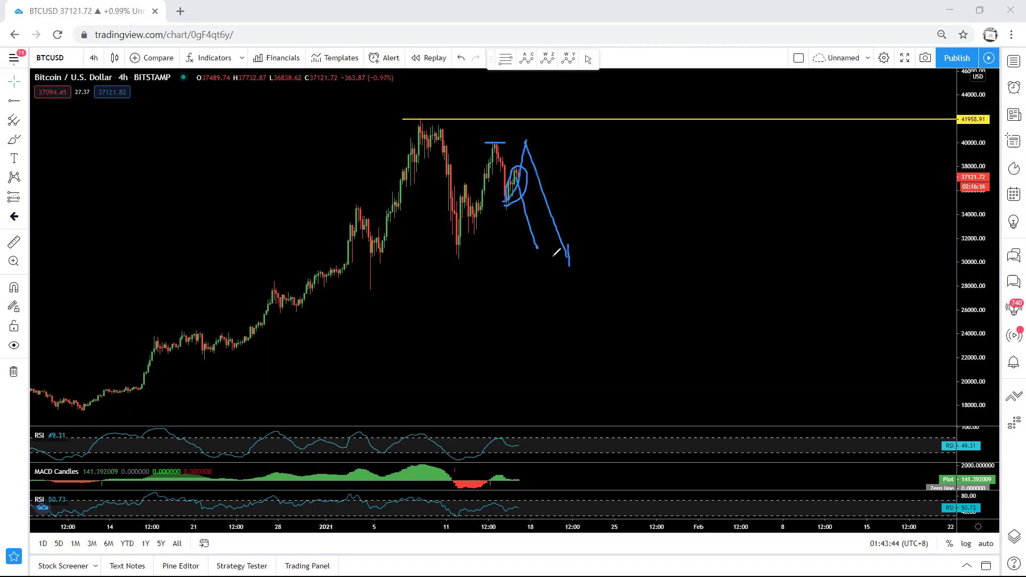
key("Escape")
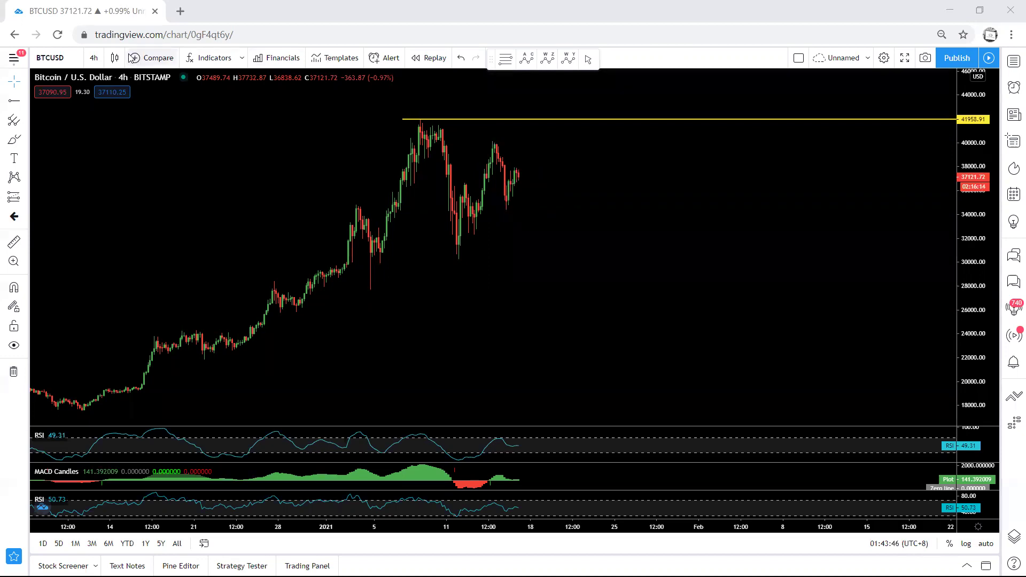
Switch the chart to the 1-hour interval and move the ray's start point closer to the January peak, at about 42,009
left_click(94, 58)
left_click(141, 234)
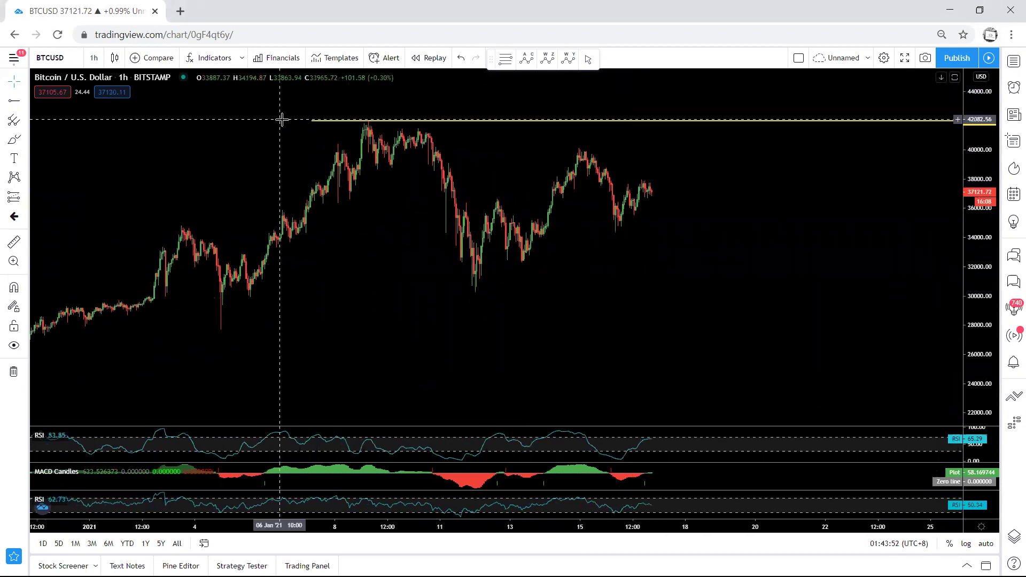
left_click(337, 121)
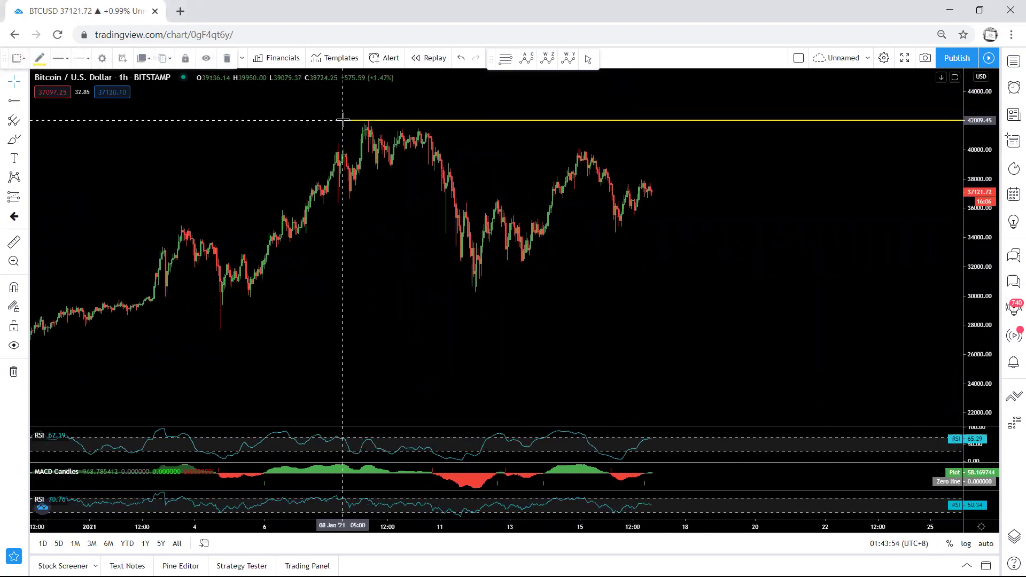
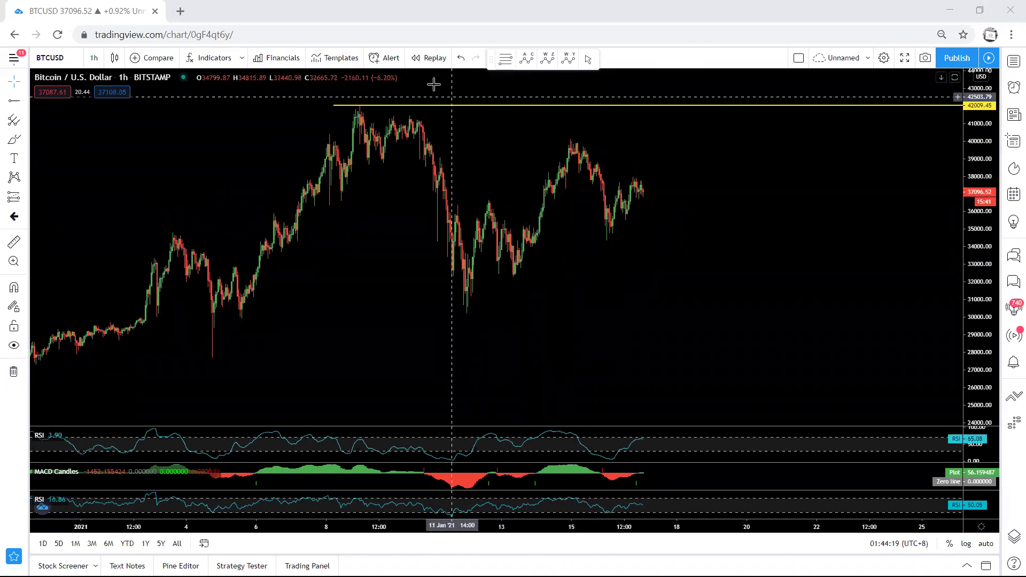
Trace the two rising waves from the January low and mark their highs at about 36,700 and 40,000
key("ctrl+2")
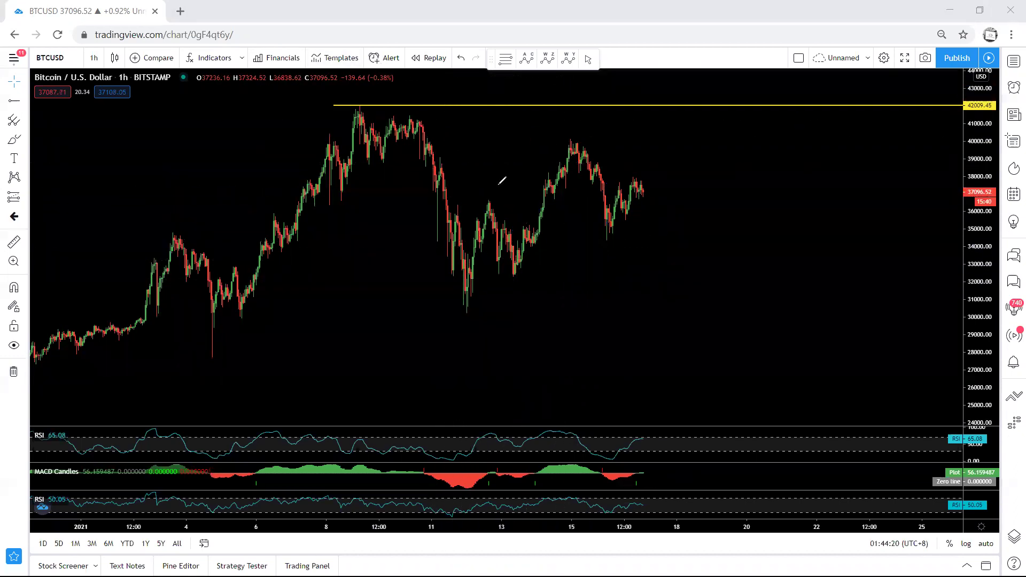
left_click_drag(493, 201, 473, 198)
mouse_move(467, 300)
left_mouse_down()
mouse_move(486, 213)
mouse_move(513, 267)
mouse_move(570, 142)
mouse_move(551, 139)
left_mouse_up()
left_click_drag(502, 198, 474, 198)
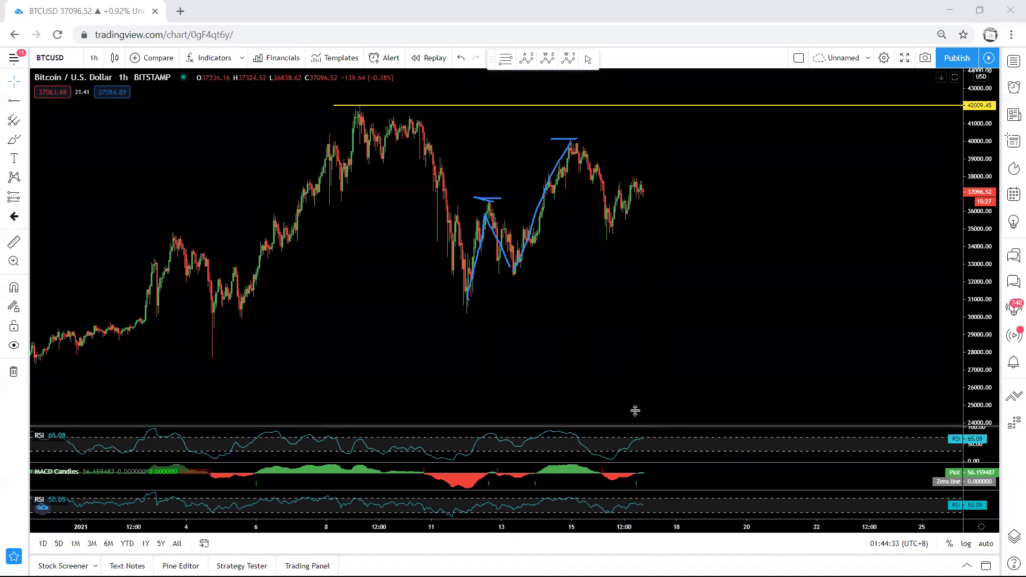
Examine the upper RSI and MACD Candles panes enlarged, comparing their peaks with the two marked price highs
double_click(676, 446)
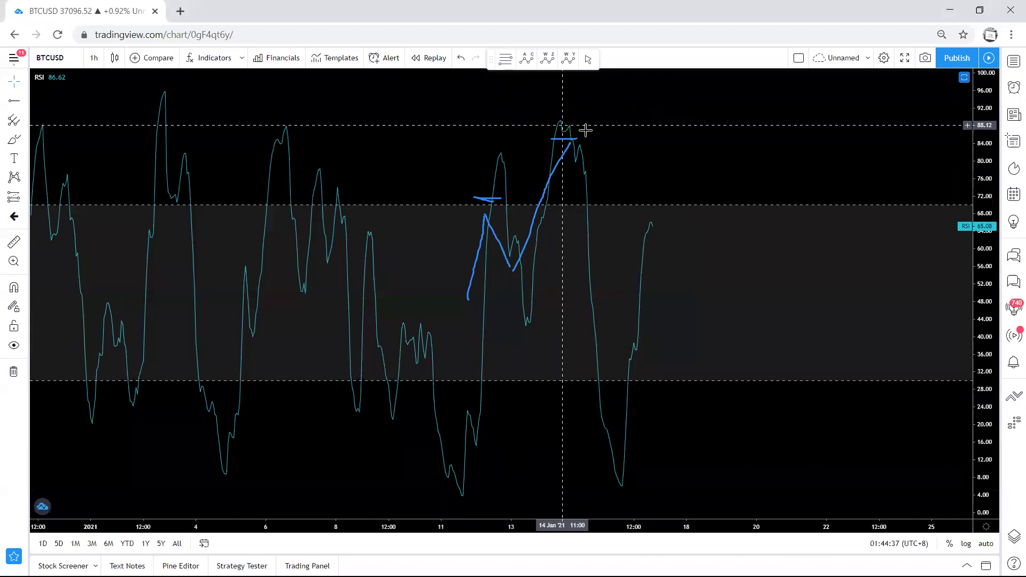
double_click(665, 359)
double_click(675, 474)
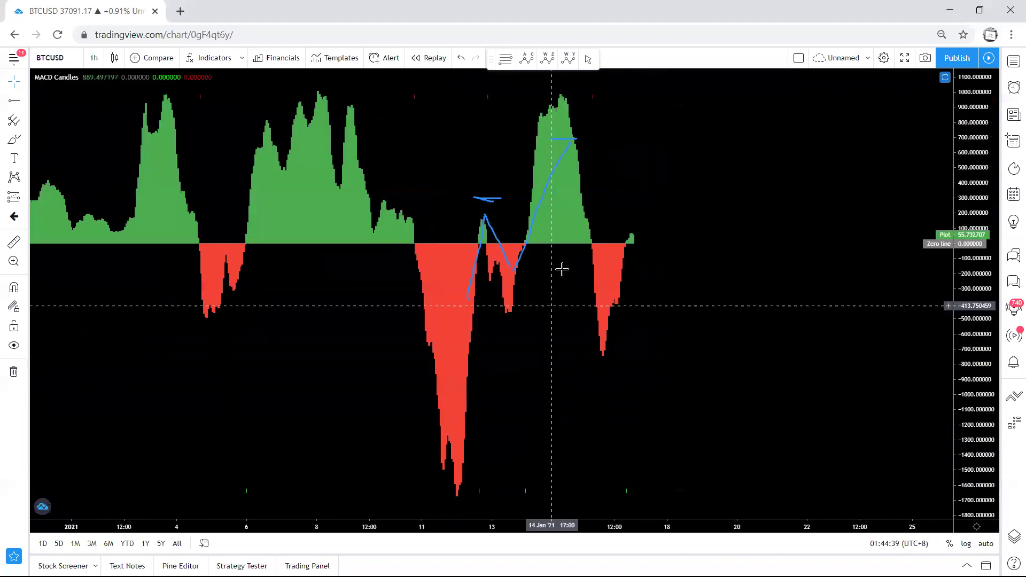
double_click(563, 287)
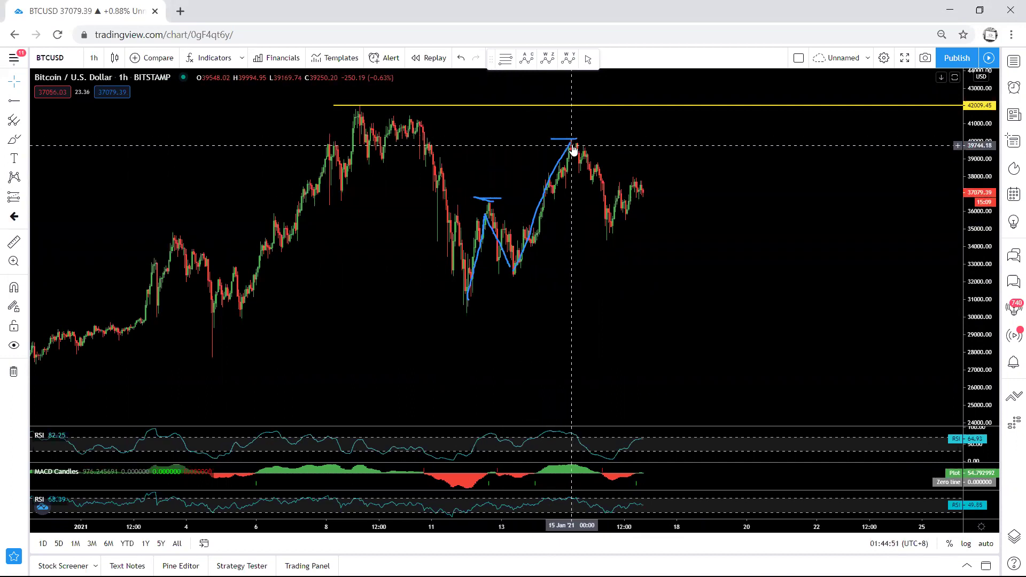
Sketch an arrow from the 15 January high down to about 31,000 and erase the markings
mouse_move(568, 140)
left_mouse_down()
mouse_move(645, 274)
mouse_move(636, 290)
mouse_move(630, 283)
left_mouse_up()
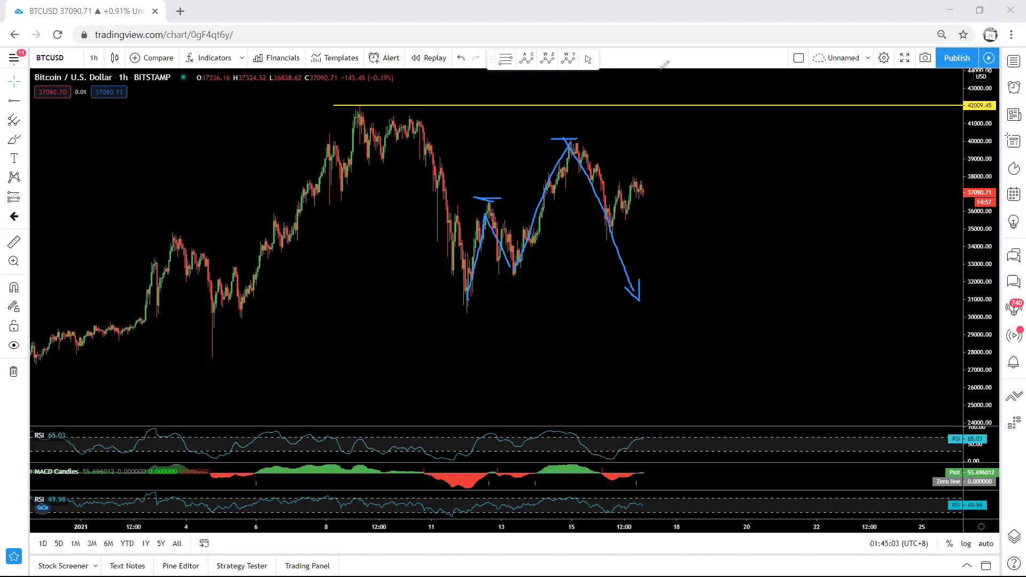
key("e")
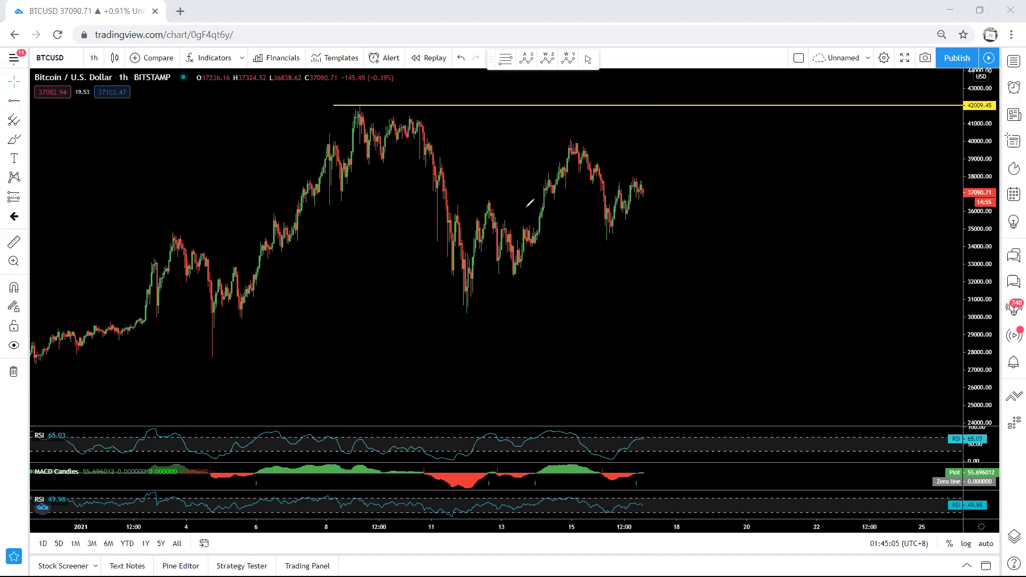
Outline the recovery waves from the January low, with curves joining their highs and their lows
left_click_drag(566, 143, 475, 203)
left_click_drag(600, 238, 505, 267)
left_click_drag(486, 211, 505, 267)
left_click_drag(573, 147, 592, 230)
left_click_drag(569, 153, 521, 252)
mouse_move(478, 204)
left_mouse_down()
mouse_move(478, 239)
mouse_move(449, 299)
left_mouse_up()
Sketch a projected rise to about 41,000 and an arrow down to about 30,000, and erase the markings
mouse_move(599, 238)
left_mouse_down()
mouse_move(627, 198)
mouse_move(640, 138)
left_mouse_up()
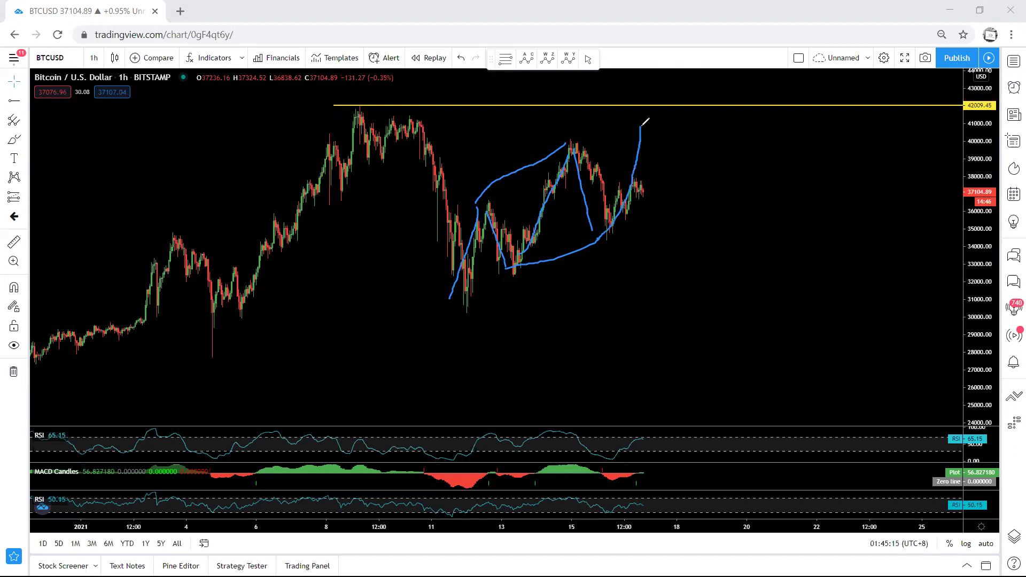
left_click_drag(577, 140, 552, 140)
mouse_move(642, 126)
left_mouse_down()
mouse_move(694, 314)
mouse_move(663, 293)
left_mouse_up()
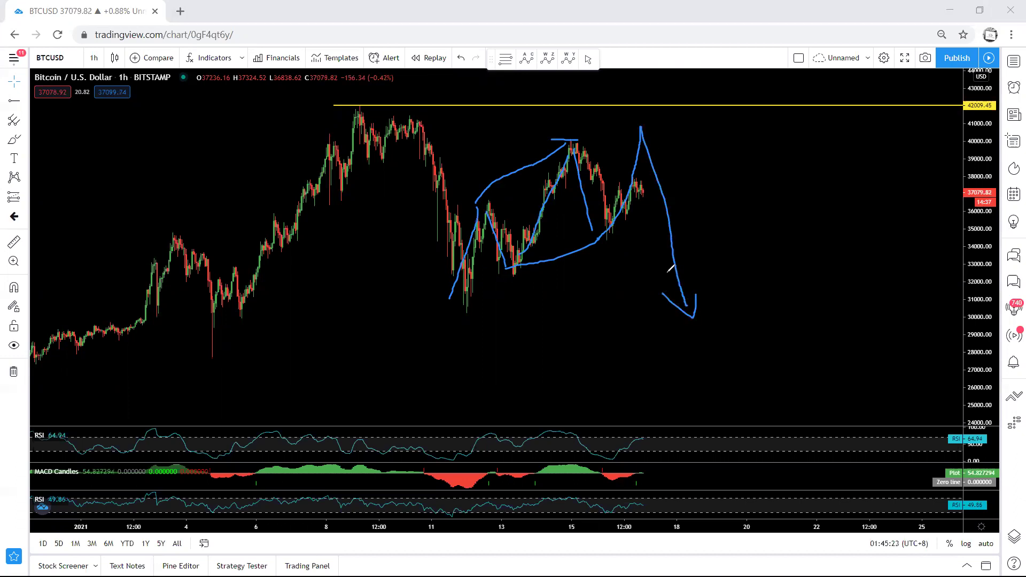
key("e")
Sketch a rise from the latest bounce to the 42,009 ray, mark the 15 January high, and erase the markings
left_click_drag(632, 190, 649, 140)
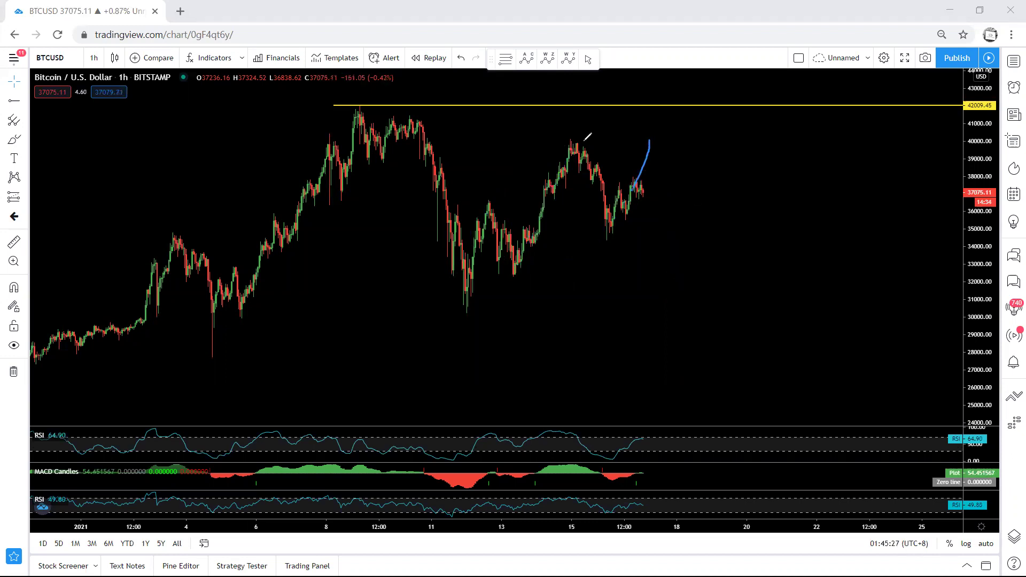
left_click_drag(567, 139, 583, 142)
left_click_drag(649, 130, 656, 104)
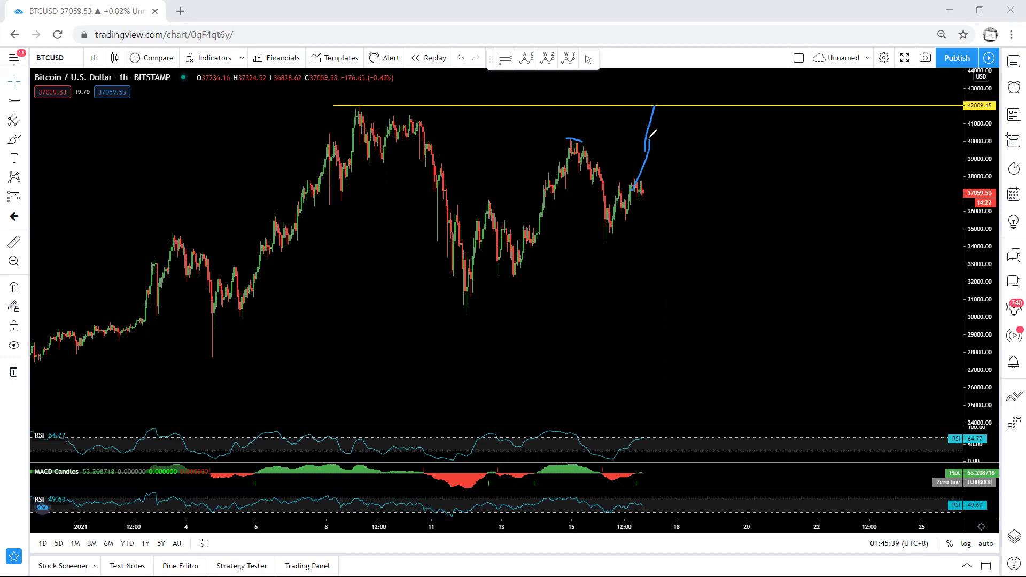
left_click_drag(564, 138, 593, 139)
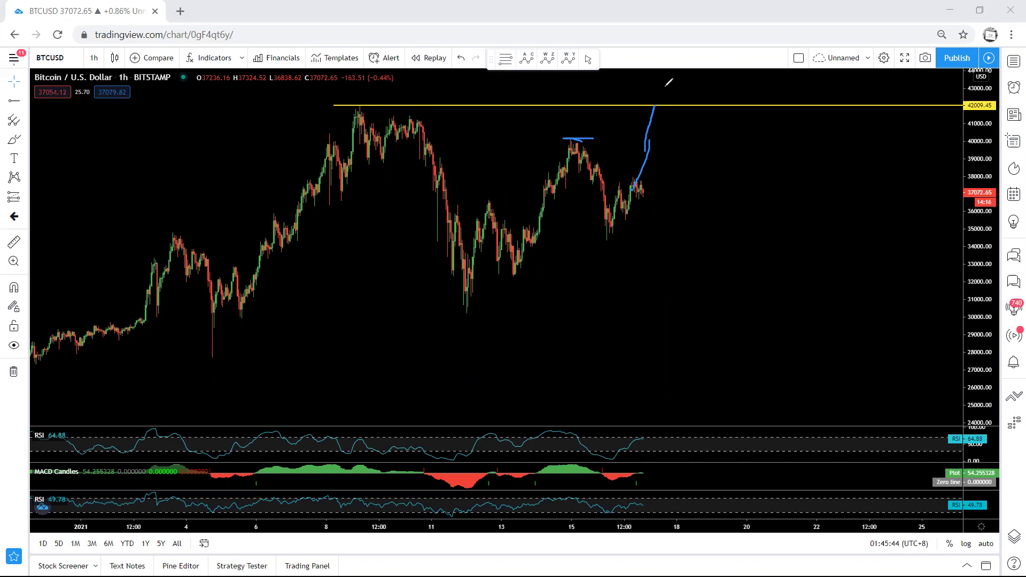
key("Escape")
Circle the latest bounce with a projected drop from it to about 30,500, and erase the markings
left_click_drag(484, 140, 460, 131)
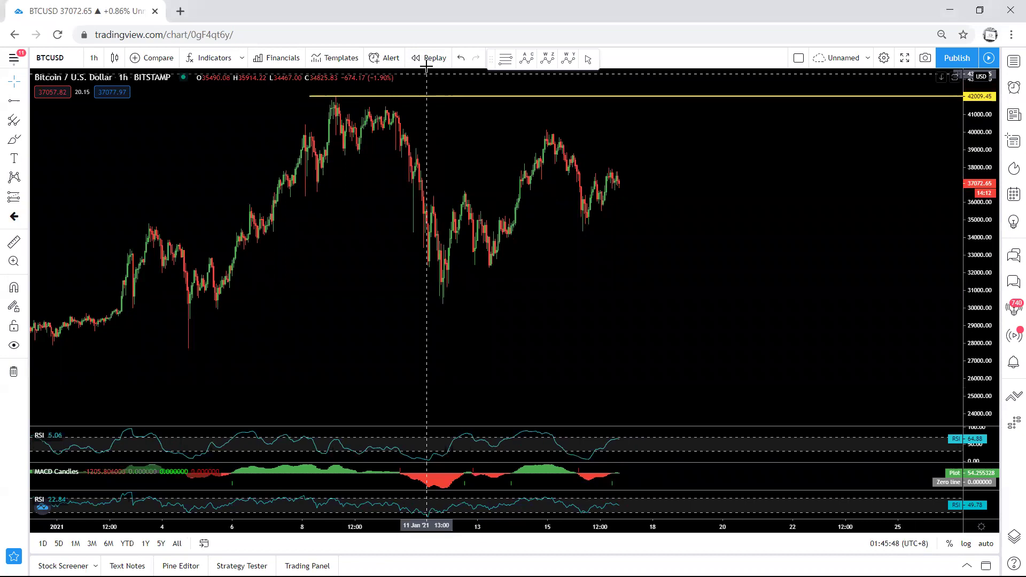
mouse_move(556, 140)
left_mouse_down()
mouse_move(576, 211)
mouse_move(626, 190)
mouse_move(647, 300)
left_mouse_up()
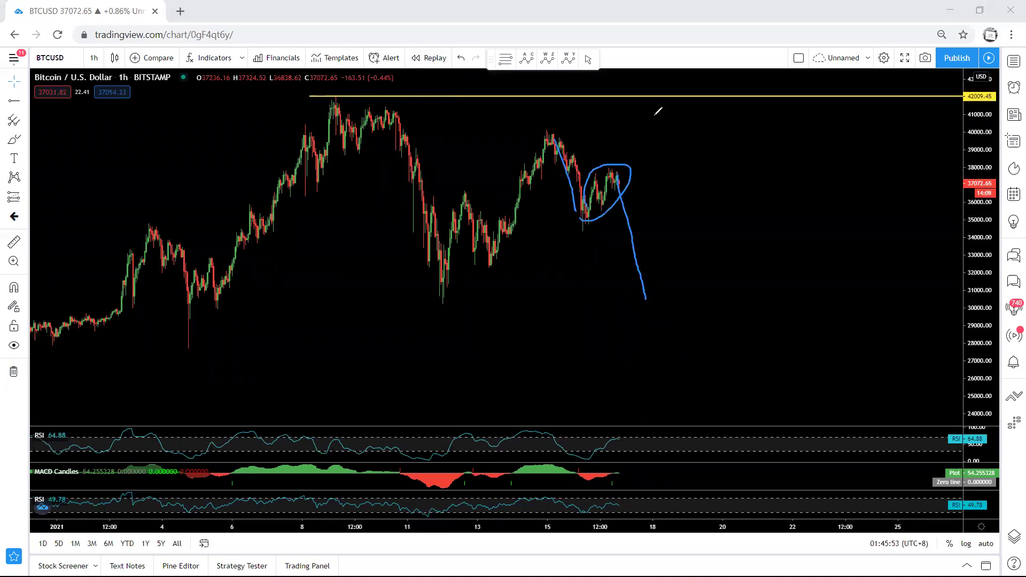
key("e")
Circle the latest bounce, sketch a rise to about 40,000 with drops to about 30,000, and erase the markings
mouse_move(606, 200)
left_mouse_down()
mouse_move(631, 128)
mouse_move(690, 311)
mouse_move(650, 310)
left_mouse_up()
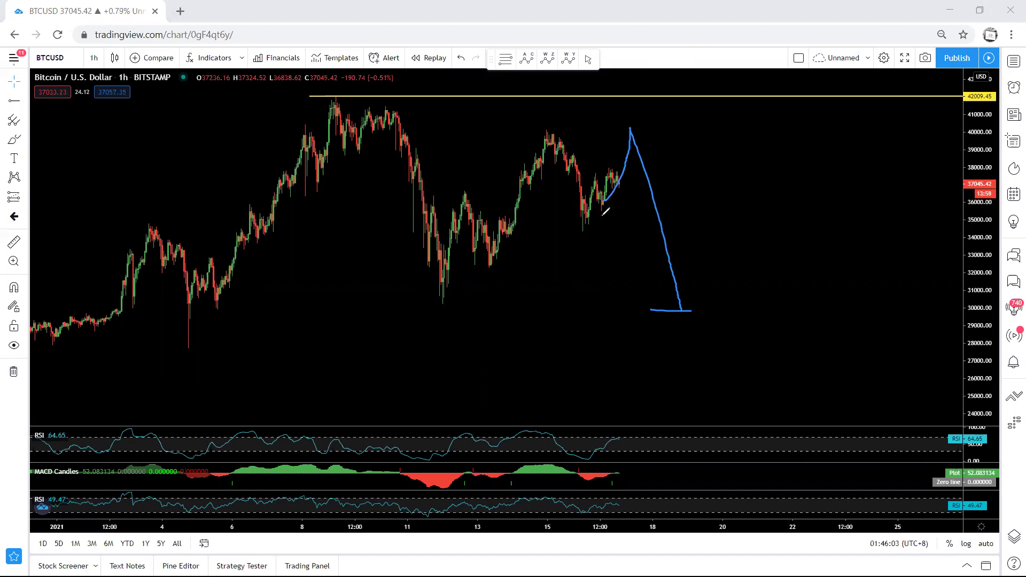
mouse_move(575, 235)
left_mouse_down()
mouse_move(609, 210)
mouse_move(624, 174)
mouse_move(583, 214)
mouse_move(587, 222)
left_mouse_up()
mouse_move(627, 131)
left_mouse_down()
mouse_move(679, 308)
mouse_move(631, 303)
left_mouse_up()
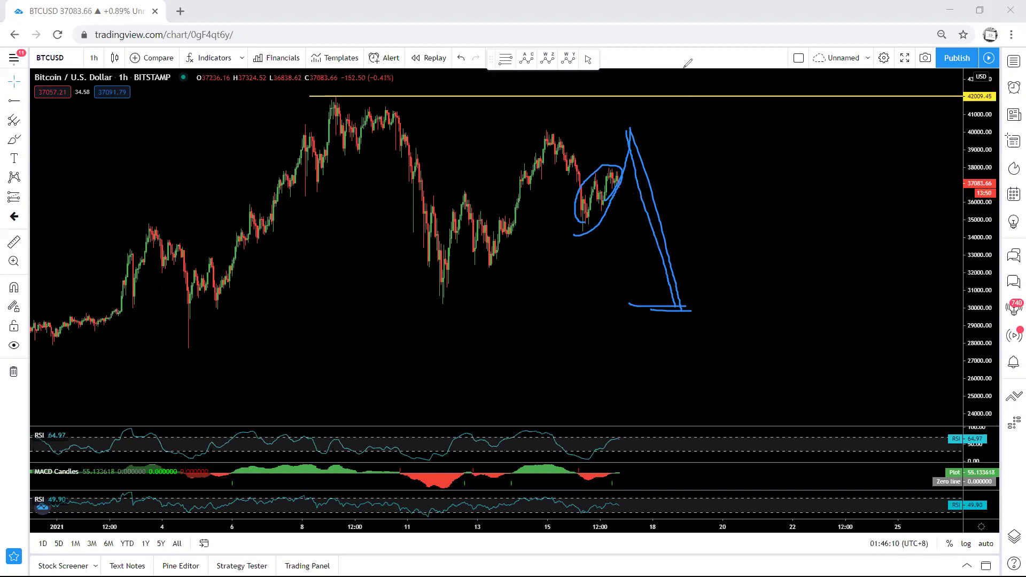
key("Escape")
Mark the highs and rising lows of the latest bounce, sketch a rise to about 39,500, and erase the markings
scroll(574, 233, "up", 3)
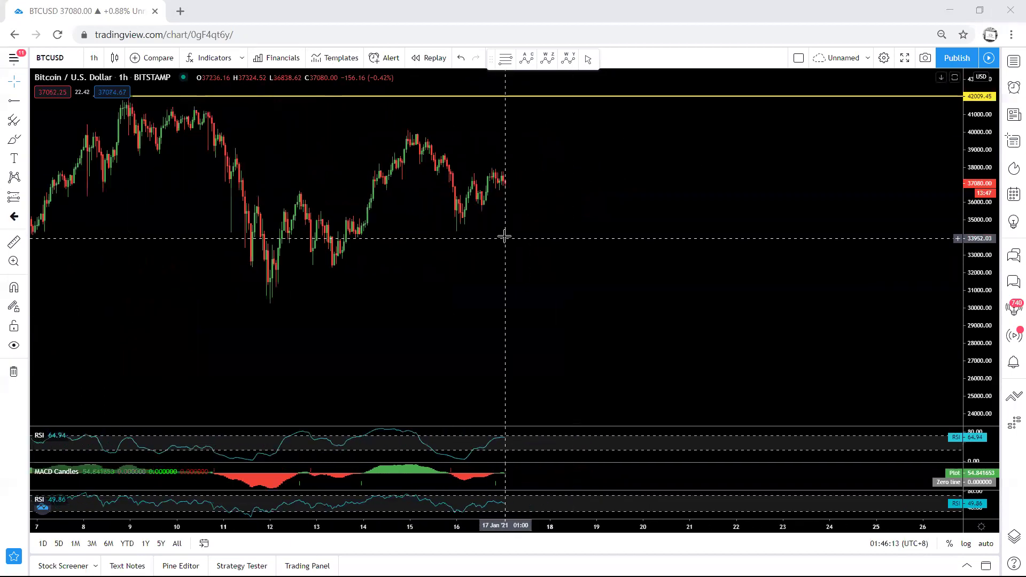
left_click_drag(505, 236, 635, 293)
left_click_drag(978, 367, 978, 299)
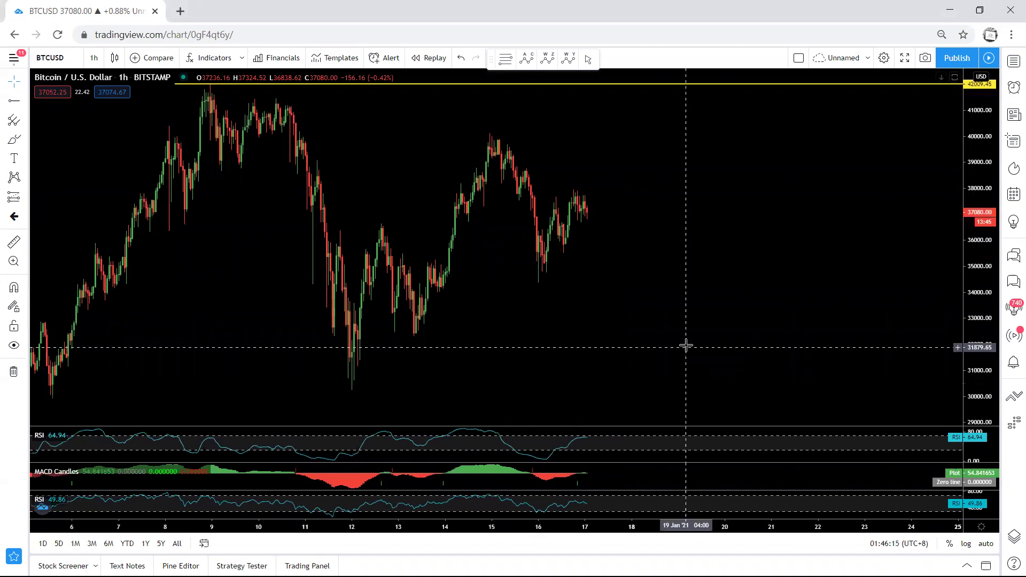
left_click_drag(690, 339, 698, 327)
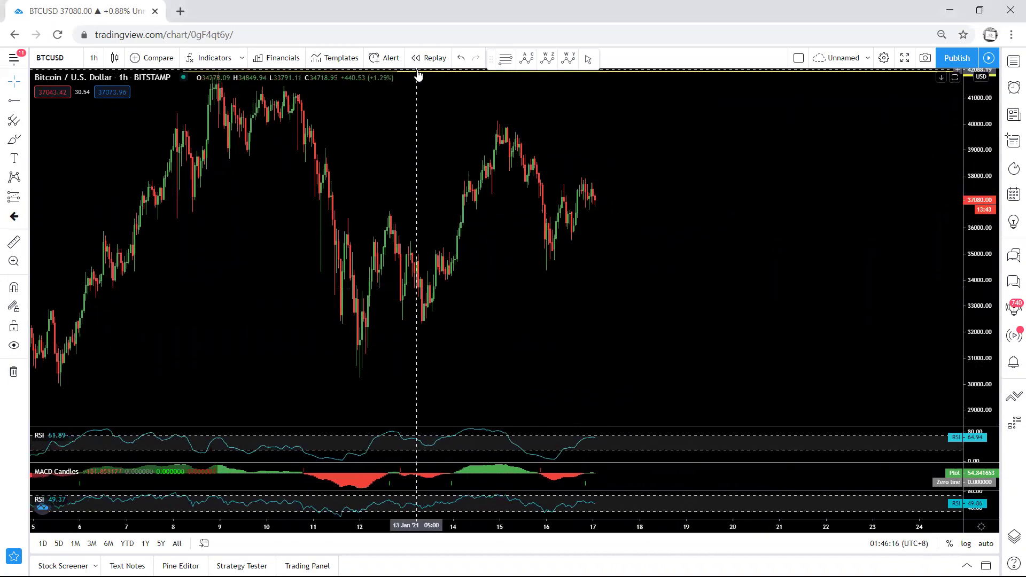
left_click_drag(577, 177, 561, 189)
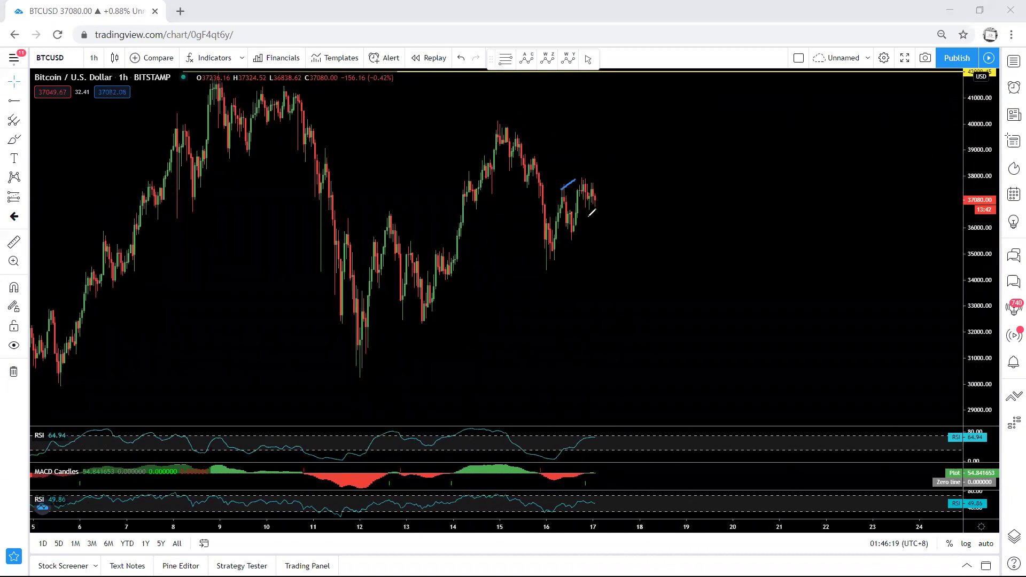
left_click_drag(568, 234, 616, 157)
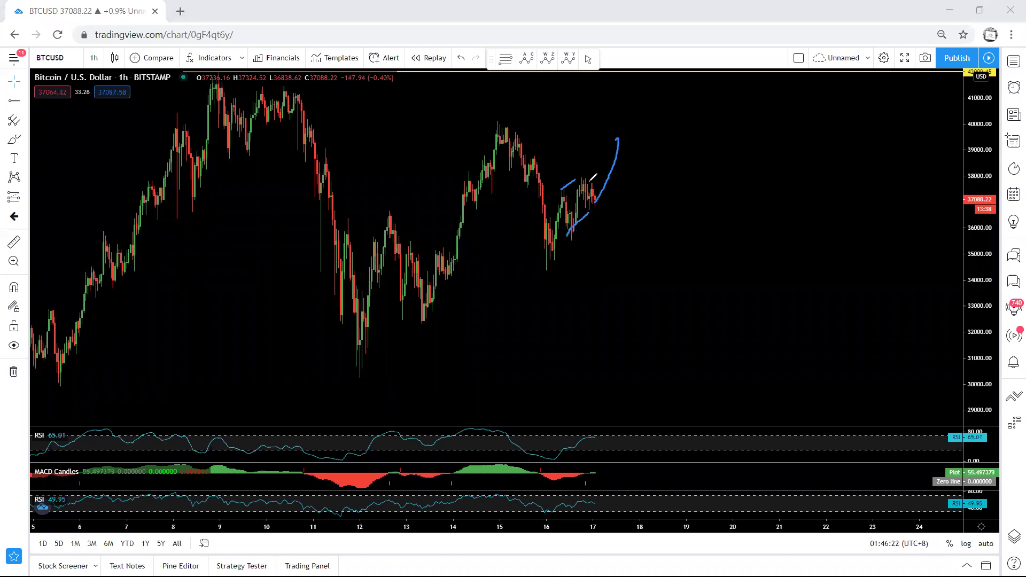
left_click_drag(594, 176, 577, 176)
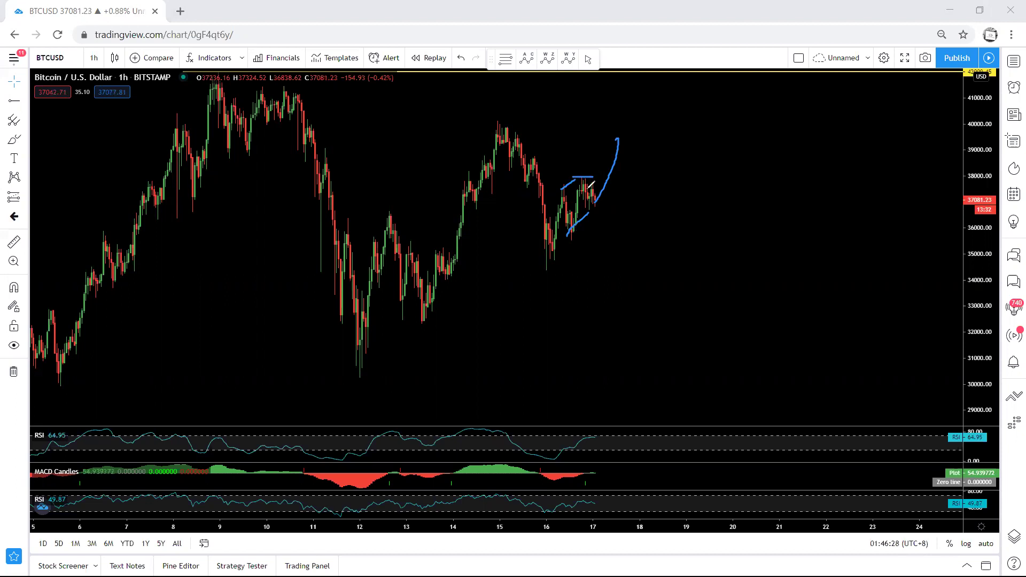
left_click_drag(592, 204, 595, 151)
key("e")
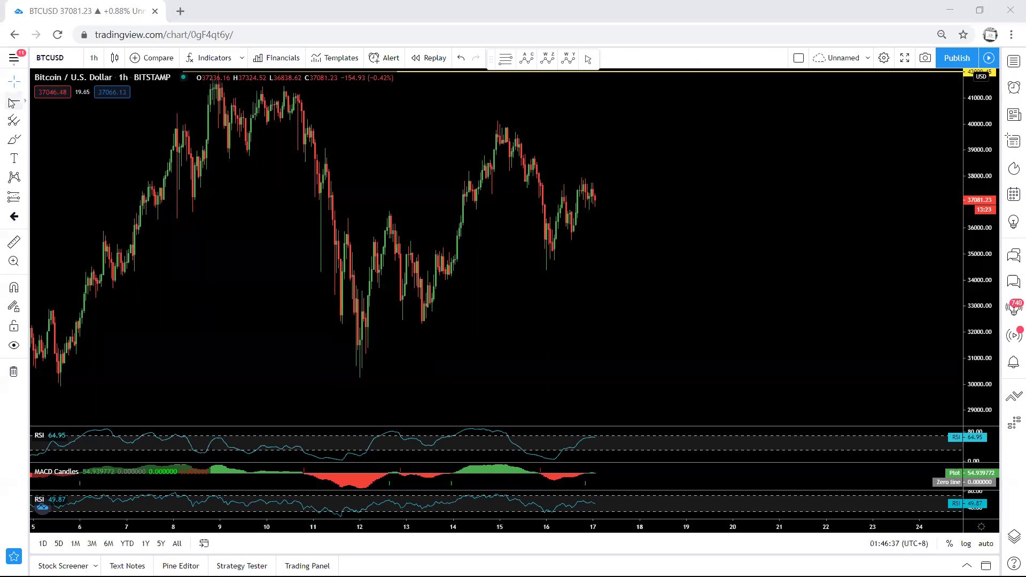
Draw a trend line under the latest bounce from the 16 January low at about 34,427 to about 37,857 on 17 January
left_click(25, 102)
left_click(54, 102)
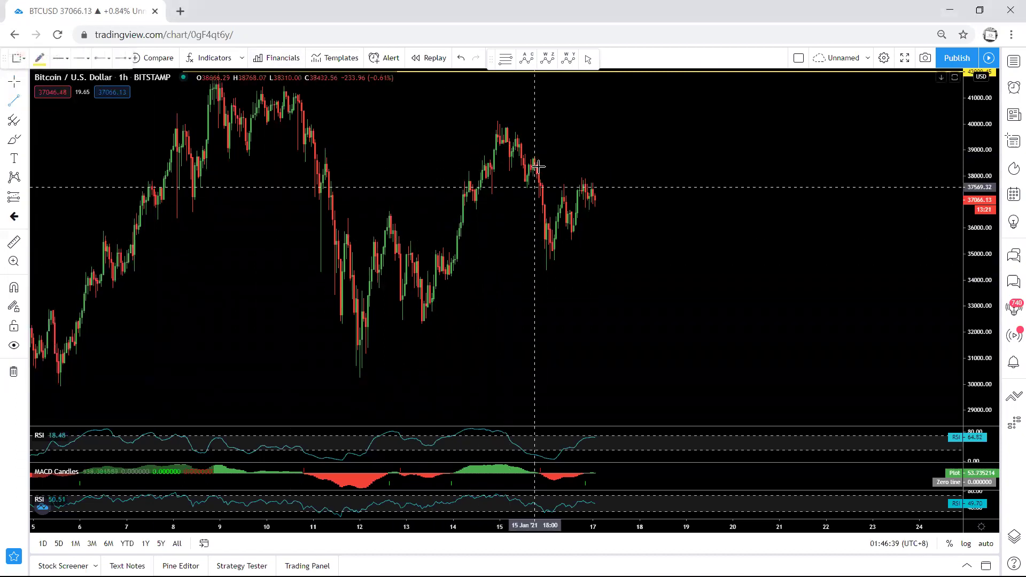
left_click(546, 269)
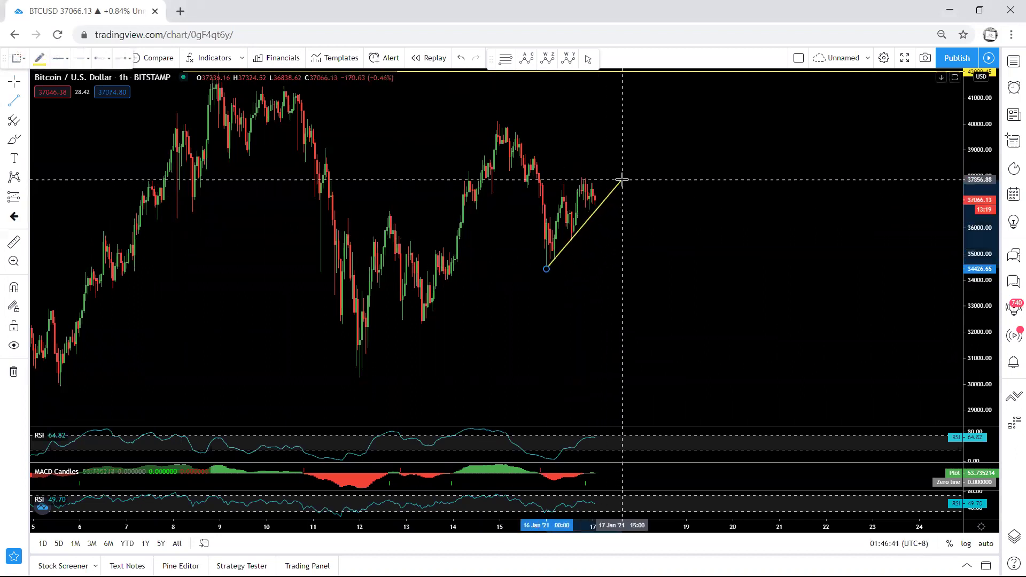
left_click(622, 180)
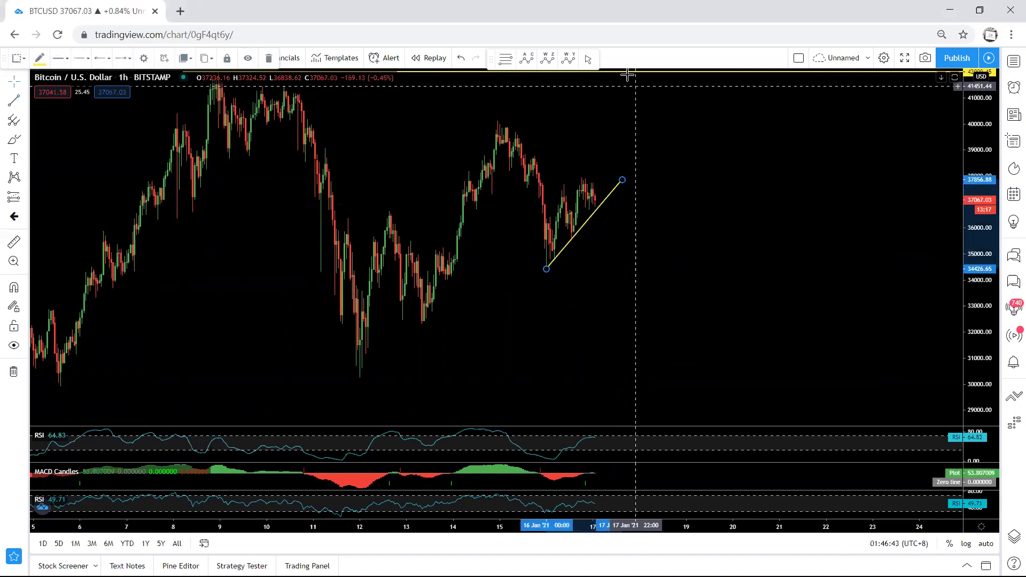
Sketch a break below the trend line with an arrow to about 33,200, cross it out, and erase the markings
mouse_move(593, 193)
left_mouse_down()
mouse_move(600, 233)
mouse_move(621, 214)
mouse_move(605, 222)
mouse_move(614, 216)
mouse_move(627, 286)
mouse_move(614, 273)
left_mouse_up()
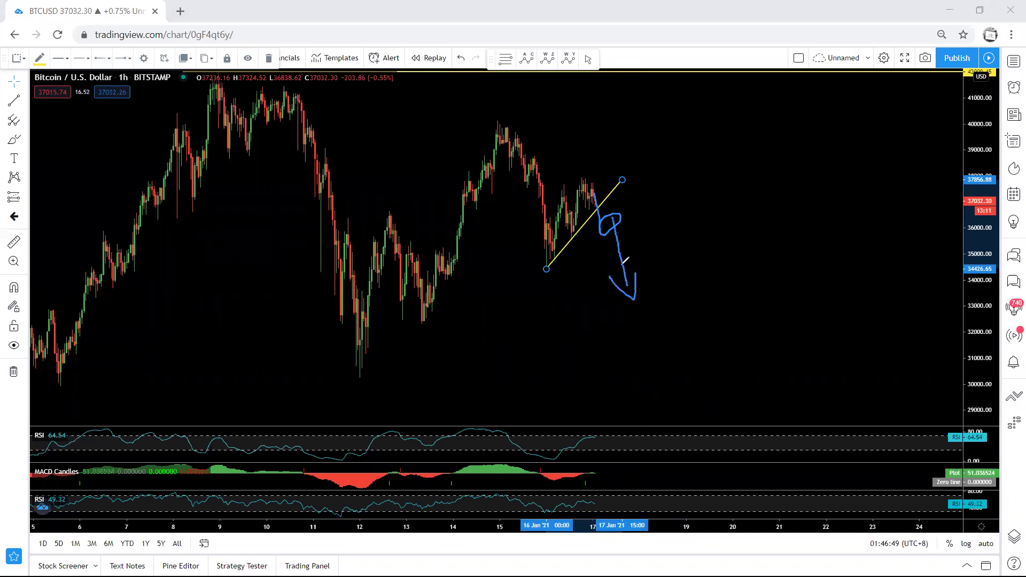
left_click_drag(651, 204, 580, 268)
left_click_drag(583, 207, 648, 270)
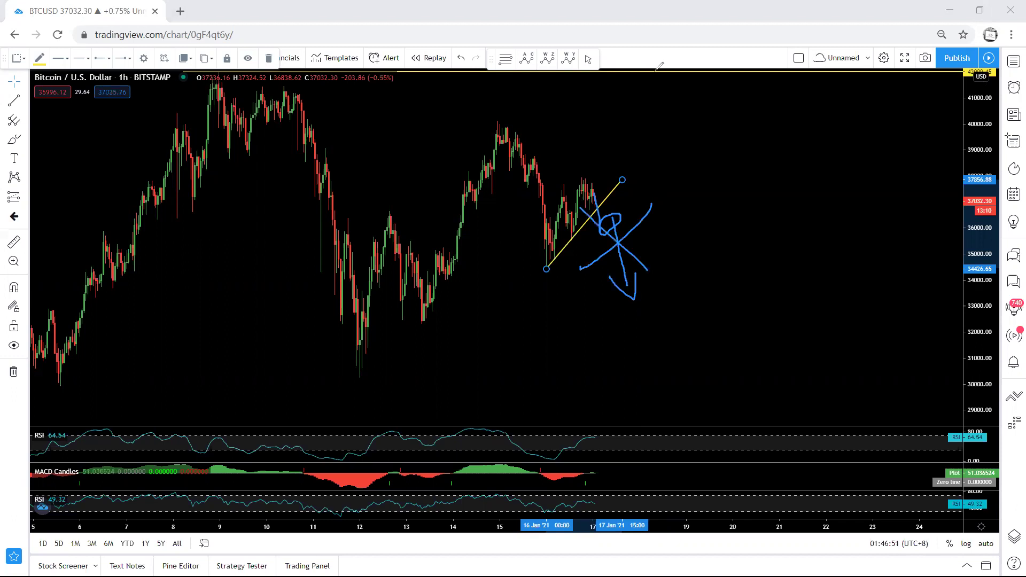
key("Escape")
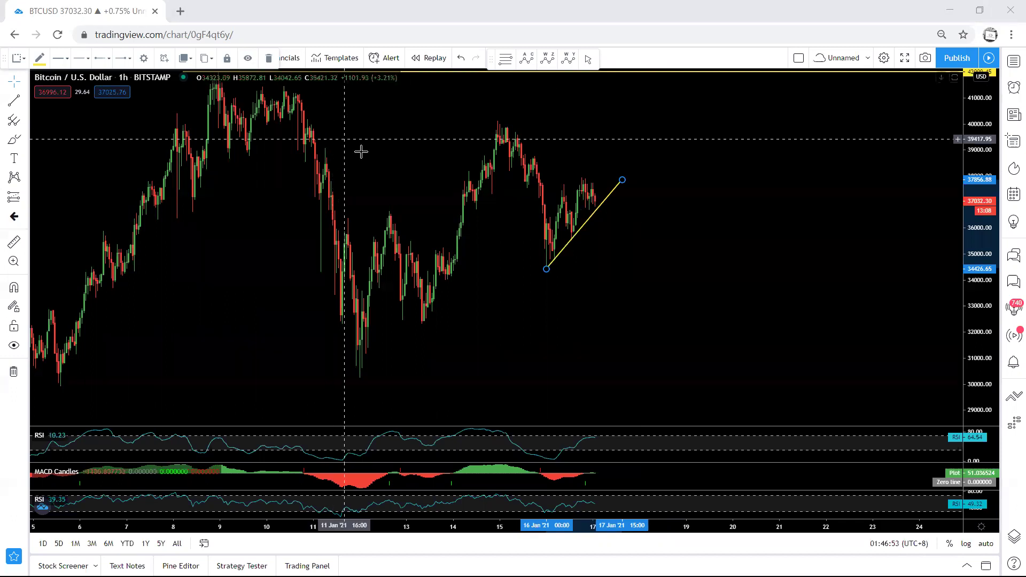
Sketch a direct drop from the current price to about 30,300 and an alternative rise to about 41,000 before falling there
left_click_drag(368, 158, 377, 165)
scroll(376, 164, "down", 2)
left_click_drag(551, 147, 498, 153)
left_click_drag(980, 182, 980, 225)
left_click_drag(775, 231, 758, 226)
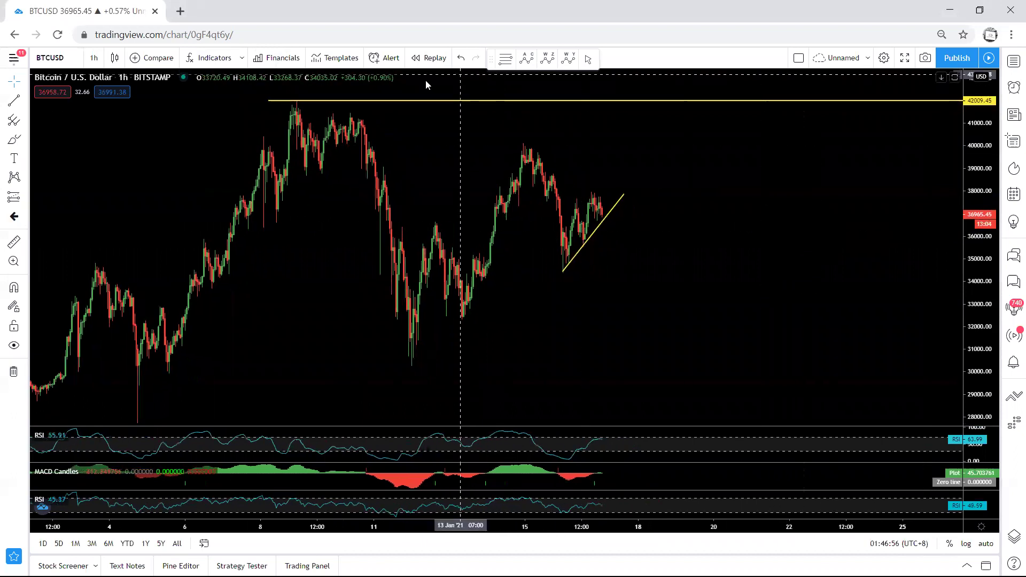
mouse_move(595, 212)
left_mouse_down()
mouse_move(635, 365)
mouse_move(626, 129)
mouse_move(638, 204)
left_mouse_up()
left_click_drag(645, 253, 679, 363)
left_click_drag(645, 342, 678, 363)
Mark the range's upper and lower bounds and sketch a rebound from about 30,000 to about 42,800
left_click_drag(381, 111, 337, 102)
left_click_drag(597, 123, 620, 128)
left_click_drag(408, 357, 628, 364)
mouse_move(652, 372)
left_mouse_down()
mouse_move(763, 142)
mouse_move(767, 81)
mouse_move(773, 99)
left_mouse_up()
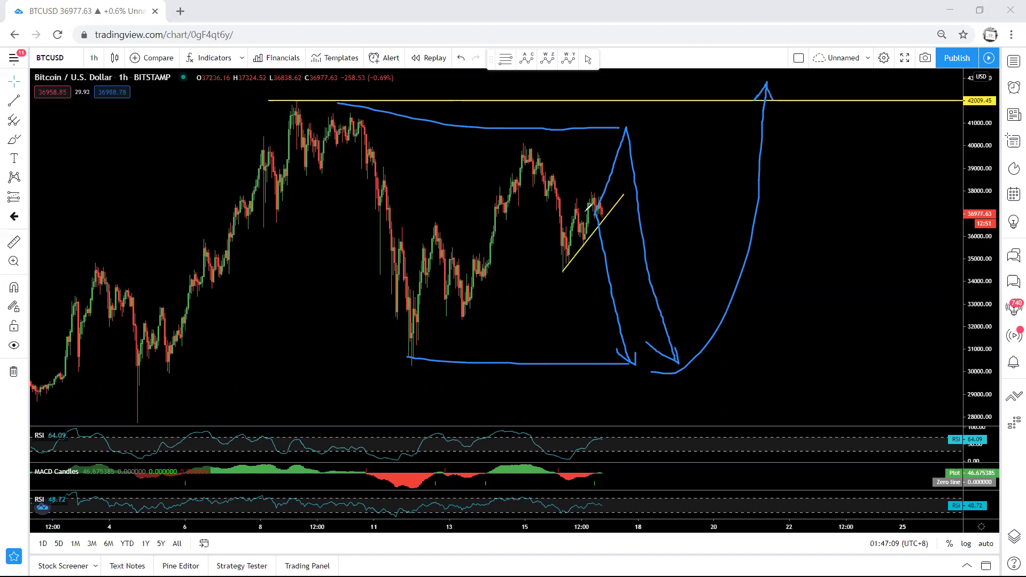
Mark the 15 January high, sketch an arrow down to about 34,500, and erase the markings
left_click_drag(509, 144, 530, 144)
mouse_move(604, 155)
left_mouse_down()
mouse_move(638, 262)
mouse_move(627, 262)
left_mouse_up()
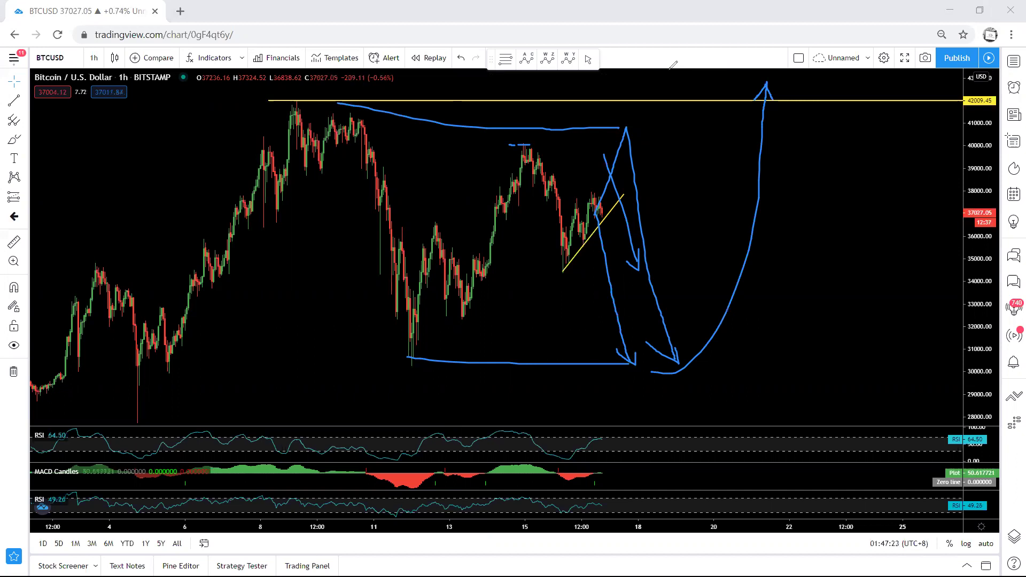
key("Escape")
Sketch a short drop through the trend line to about 35,400 and an alternative rise to about 40,000 with a fall to about 32,400
scroll(438, 136, "down", 2)
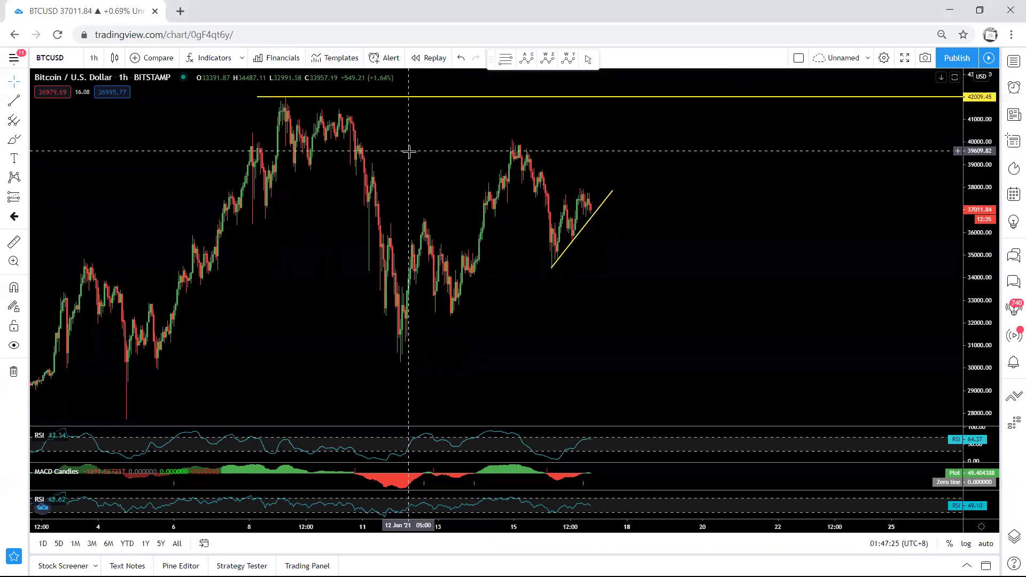
left_click_drag(438, 136, 412, 136)
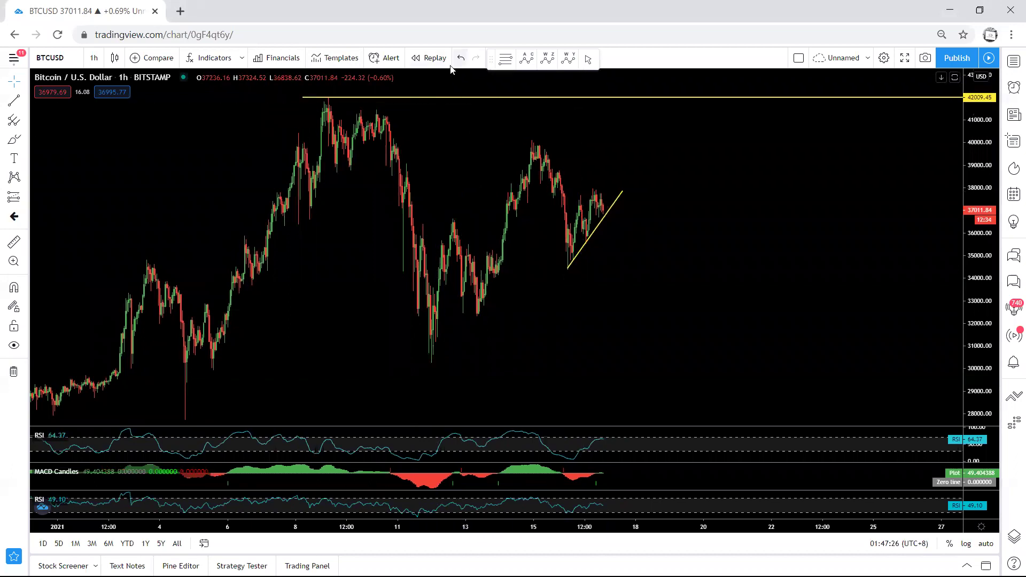
left_click_drag(598, 191, 622, 248)
left_click_drag(600, 224, 629, 146)
left_click_drag(532, 139, 544, 143)
mouse_move(637, 152)
left_mouse_down()
mouse_move(684, 312)
mouse_move(653, 294)
left_mouse_up()
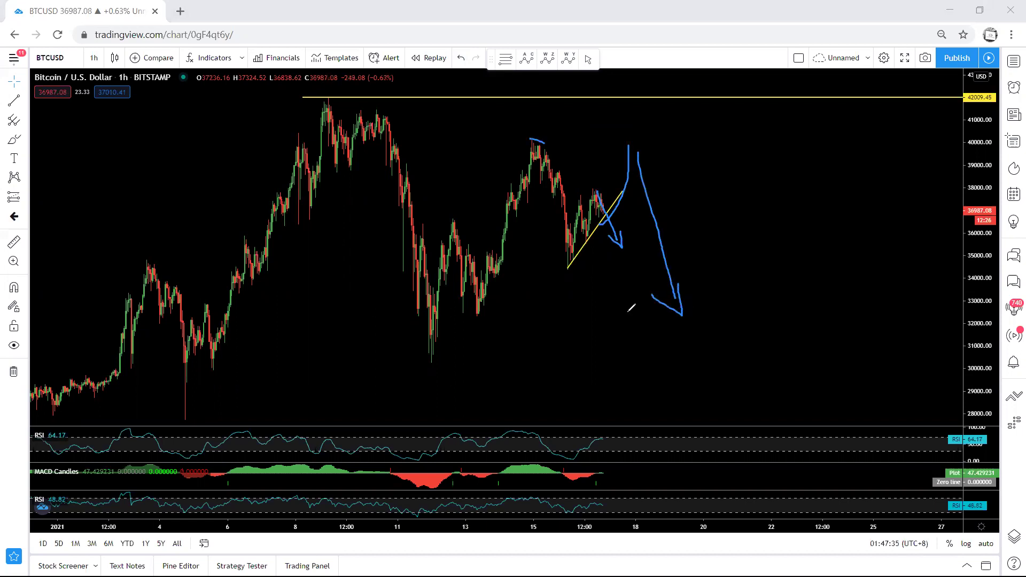
Mark the range low near 30,300, re-mark the 15 January high, and sketch a drop to about 34,500 with an alternative rise to about 40,000
left_click_drag(403, 361, 436, 360)
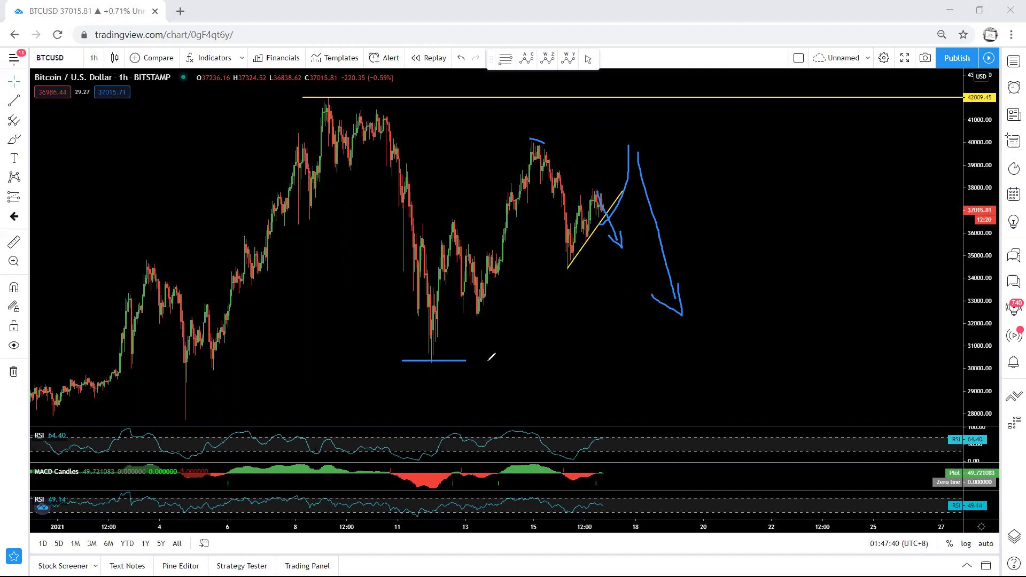
left_click_drag(599, 188, 628, 267)
left_click_drag(594, 231, 624, 143)
left_click_drag(529, 141, 548, 142)
Sketch a fall from about 40,000 to 32,700 and an alternative rise to about 42,000 followed by a fall to about 31,000
left_click_drag(632, 146, 687, 301)
left_click_drag(700, 285, 668, 299)
mouse_move(608, 202)
left_mouse_down()
mouse_move(633, 95)
mouse_move(751, 343)
left_mouse_up()
left_click_drag(740, 310, 752, 347)
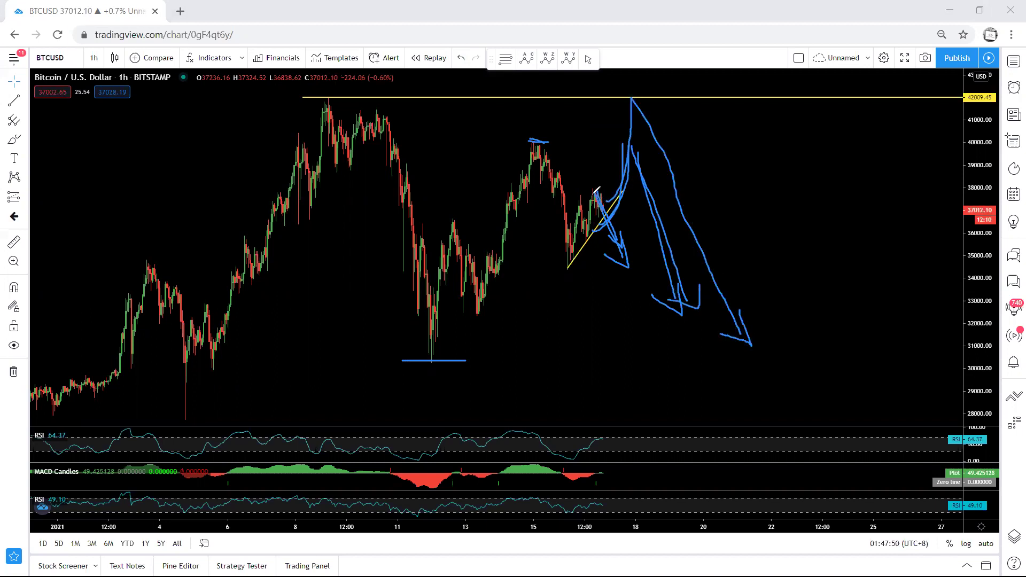
Mark the 42,000 resistance and the range low, sketch a rebound from about 29,800 to 39,600, and erase all sketches
left_click_drag(653, 96, 614, 98)
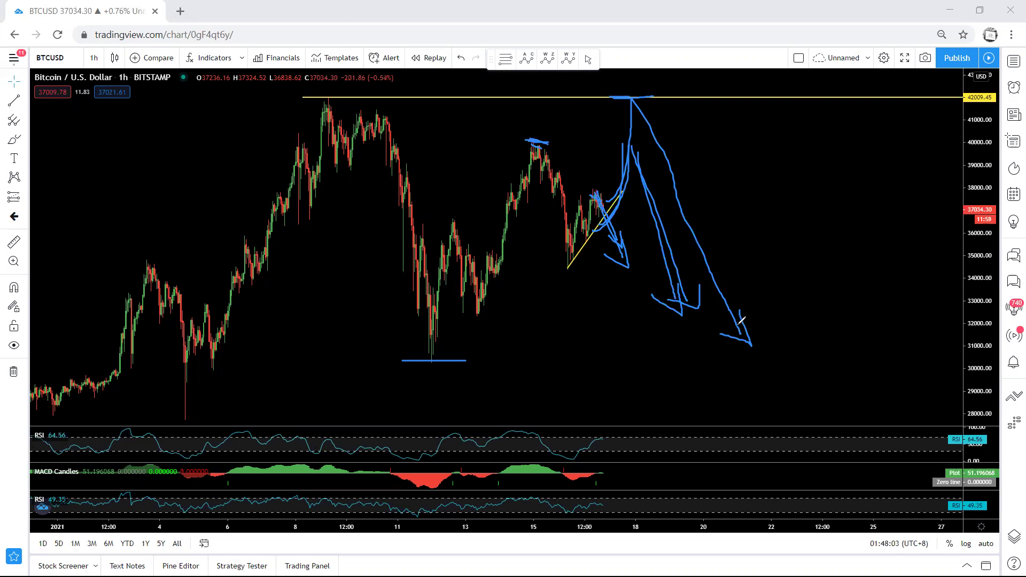
left_click_drag(452, 361, 410, 358)
mouse_move(766, 371)
left_mouse_down()
mouse_move(828, 144)
mouse_move(805, 169)
mouse_move(828, 186)
left_mouse_up()
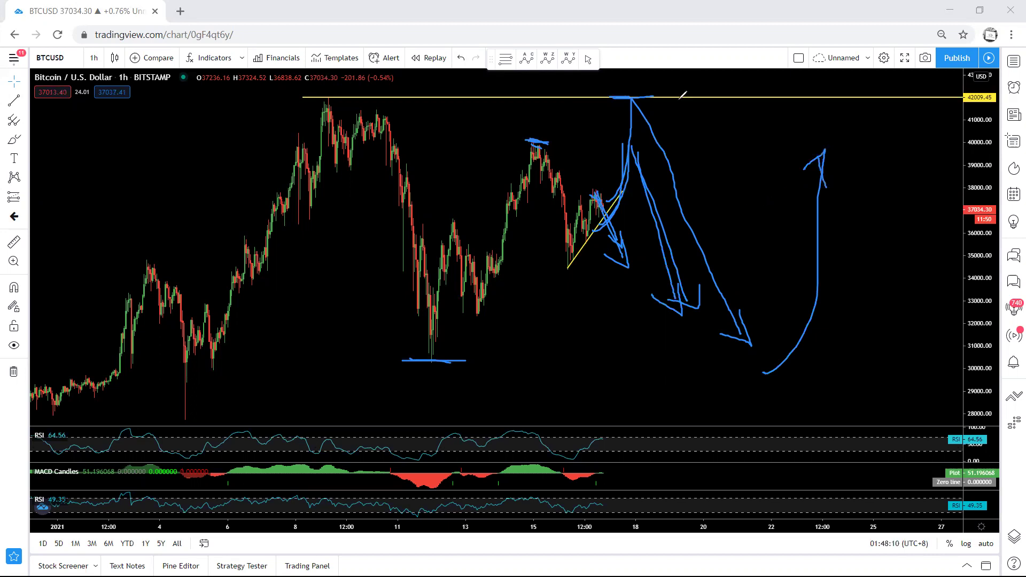
key("e")
Mark the 15 January high and sketch drops to about 33,000 from the current price and from about 40,600, circling the current price and its drop
mouse_move(600, 194)
left_mouse_down()
mouse_move(659, 297)
mouse_move(637, 292)
left_mouse_up()
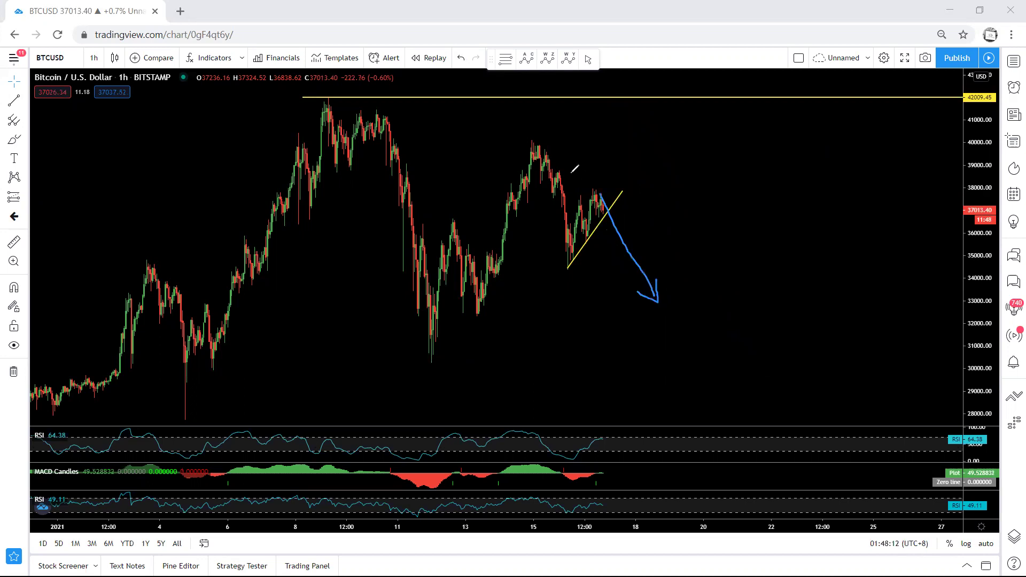
left_click_drag(527, 140, 568, 141)
mouse_move(722, 279)
left_mouse_down()
mouse_move(729, 289)
mouse_move(702, 280)
left_mouse_up()
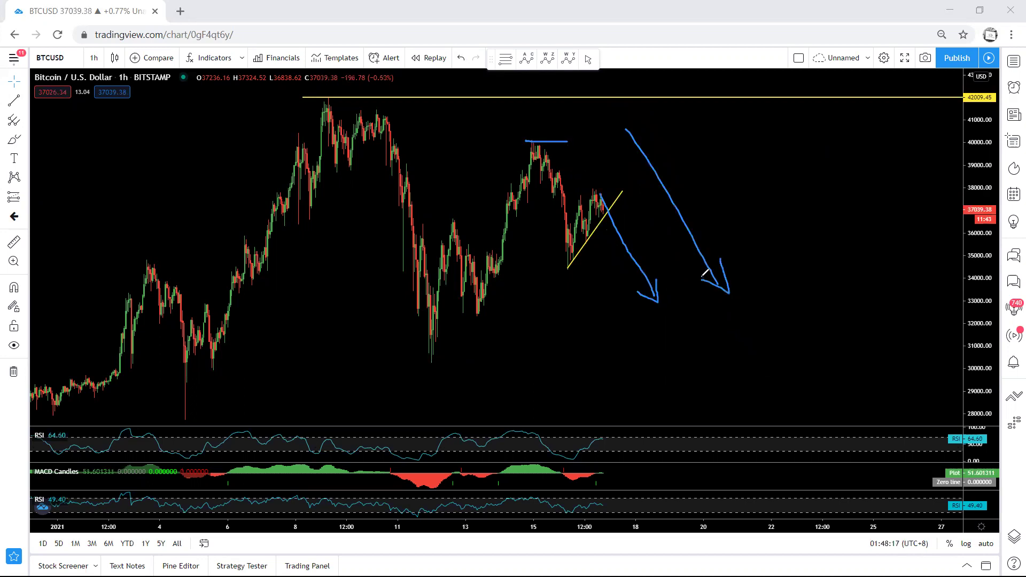
mouse_move(607, 219)
left_mouse_down()
mouse_move(652, 248)
mouse_move(593, 186)
mouse_move(590, 212)
mouse_move(613, 193)
left_mouse_up()
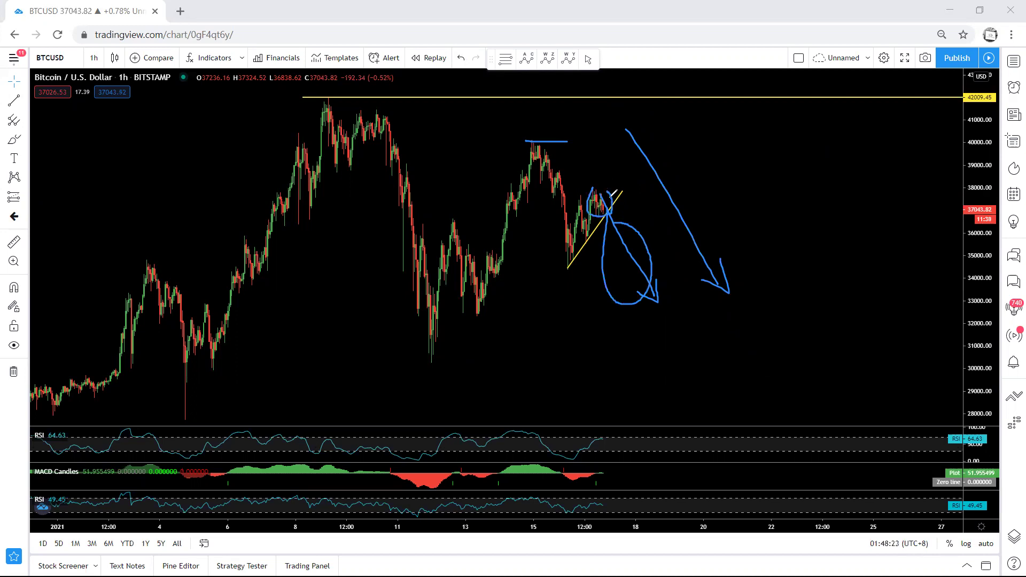
Sketch a deeper fall to about 30,300 and a circled rebound to about 42,800, point arrows at the circled short-term drop, and erase everything
mouse_move(639, 121)
left_mouse_down()
mouse_move(774, 353)
mouse_move(818, 284)
mouse_move(877, 72)
mouse_move(885, 117)
left_mouse_up()
mouse_move(737, 387)
left_mouse_down()
mouse_move(846, 332)
mouse_move(855, 85)
mouse_move(797, 291)
mouse_move(810, 329)
left_mouse_up()
mouse_move(716, 213)
left_mouse_down()
mouse_move(648, 249)
mouse_move(643, 262)
left_mouse_up()
left_click_drag(606, 144, 607, 190)
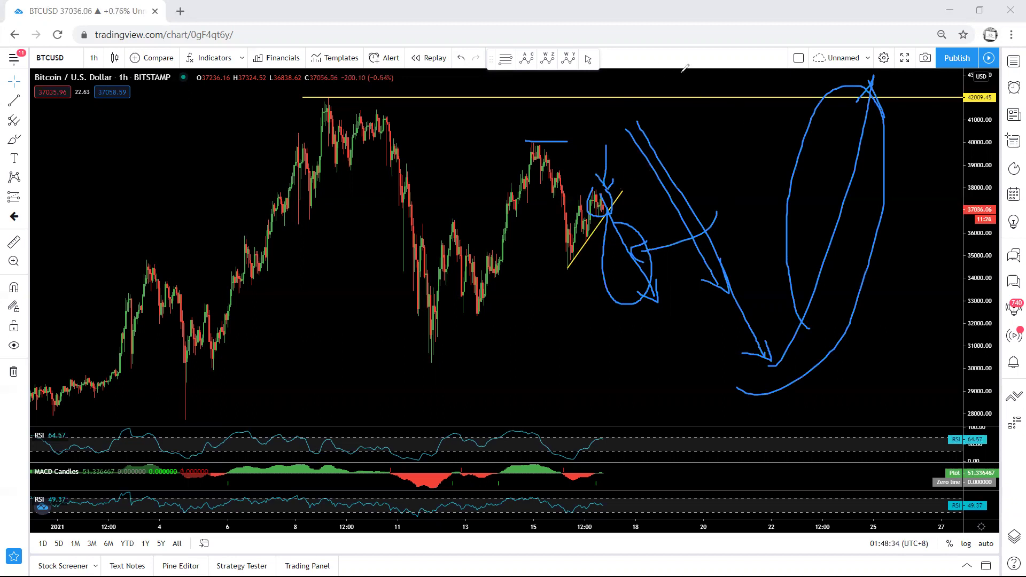
key("e")
Circle the price range from the January peak to the current trend line, between about 30,000 and 42,000, and erase the circle
left_click_drag(447, 139, 442, 144)
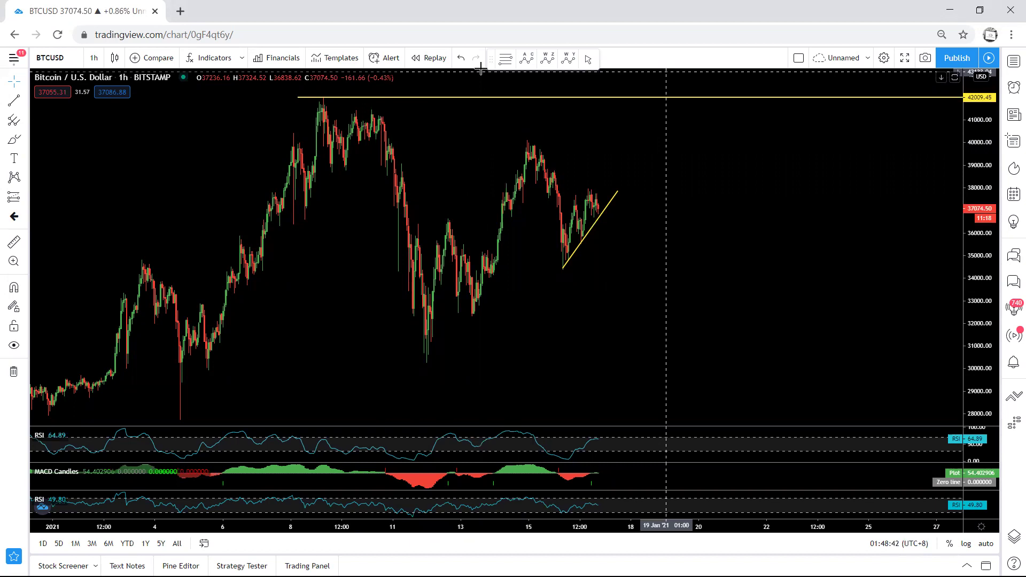
mouse_move(277, 140)
left_mouse_down()
mouse_move(661, 239)
mouse_move(309, 279)
mouse_move(309, 182)
mouse_move(333, 145)
left_mouse_up()
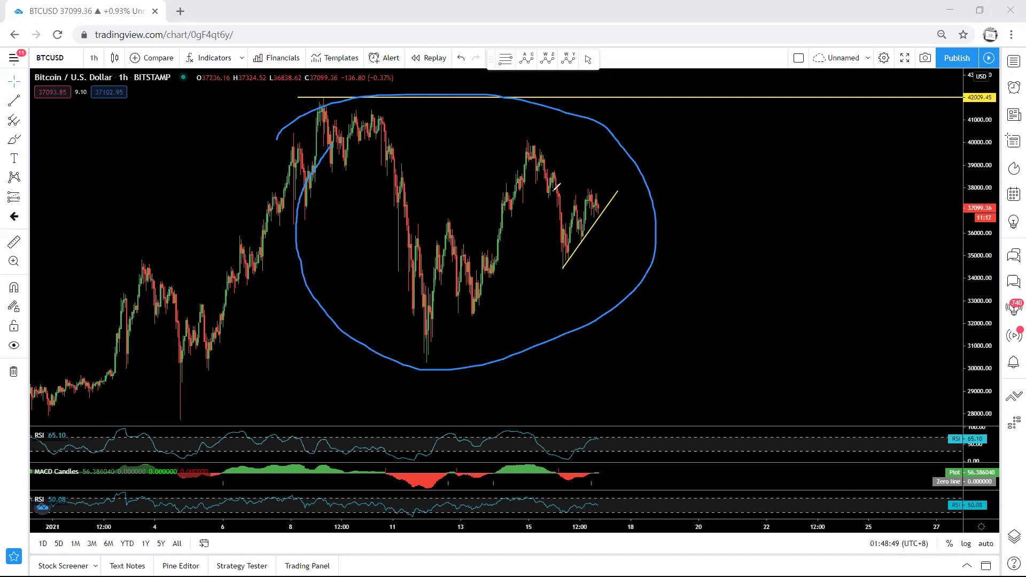
key("Escape")
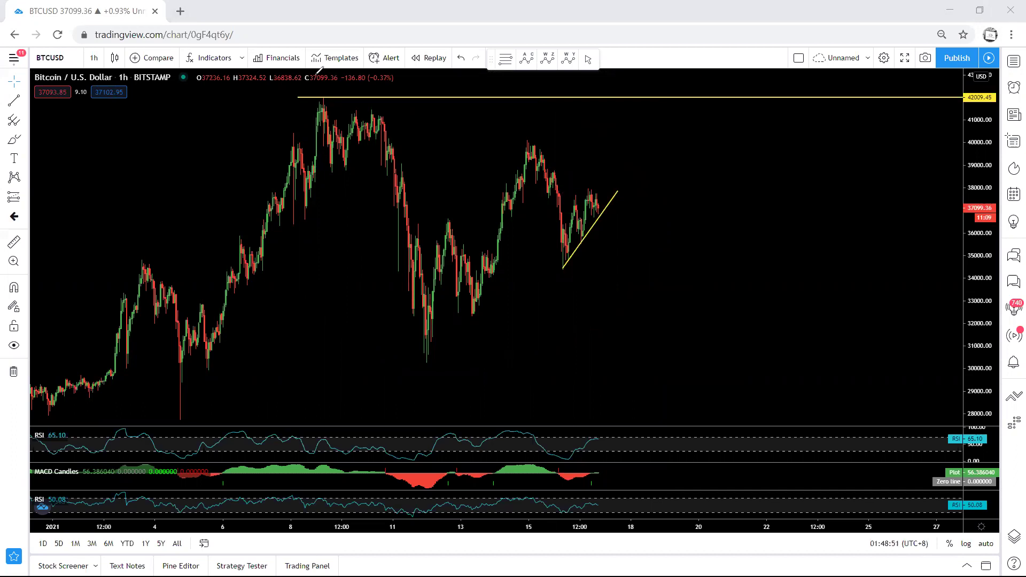